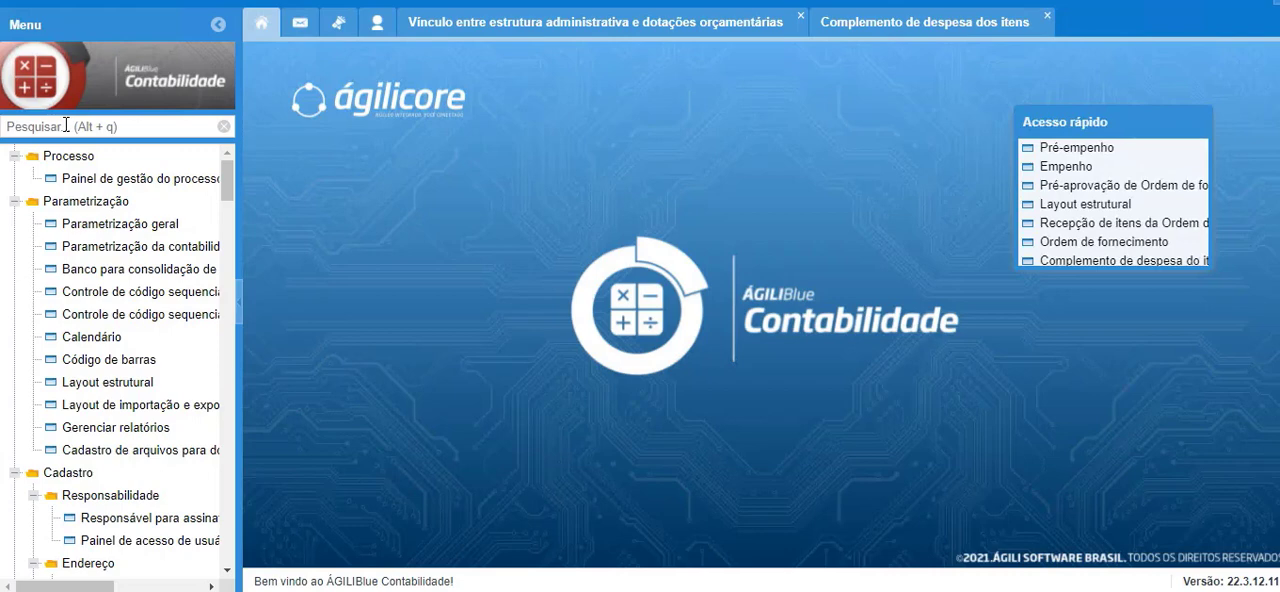
Open the Empenho screen and start a commitment from the VOLUS TECNOLOGIA supply order totalling R$ 588,00.
{"action": "left_click", "coordinate": [66, 125]}
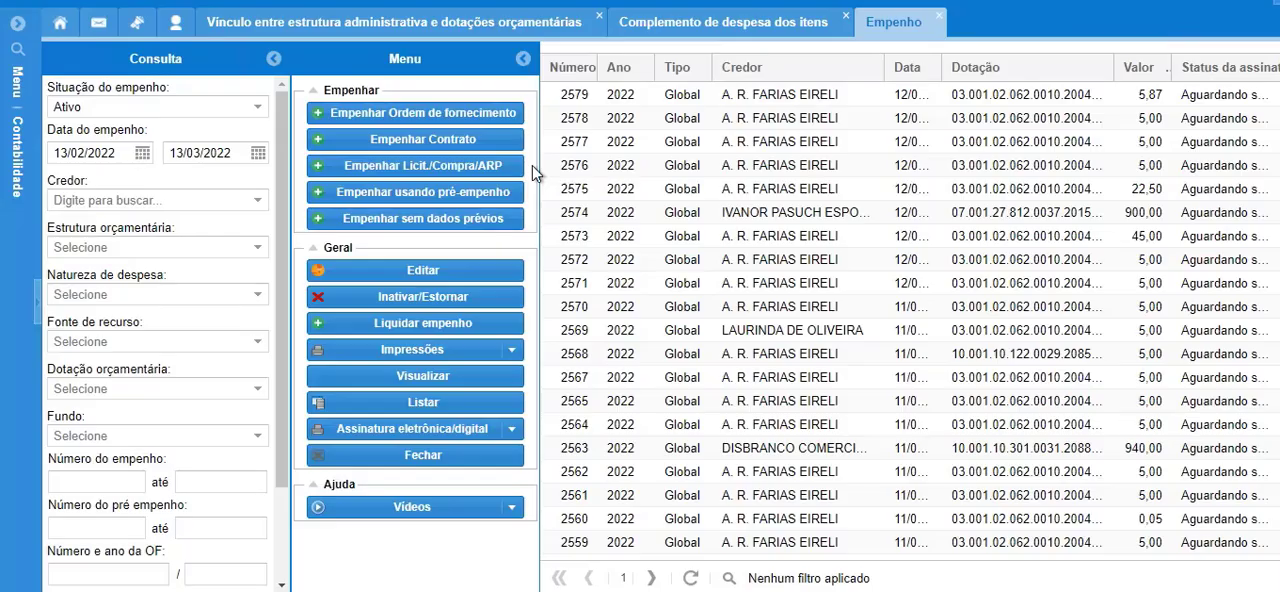
{"action": "left_click", "coordinate": [428, 114]}
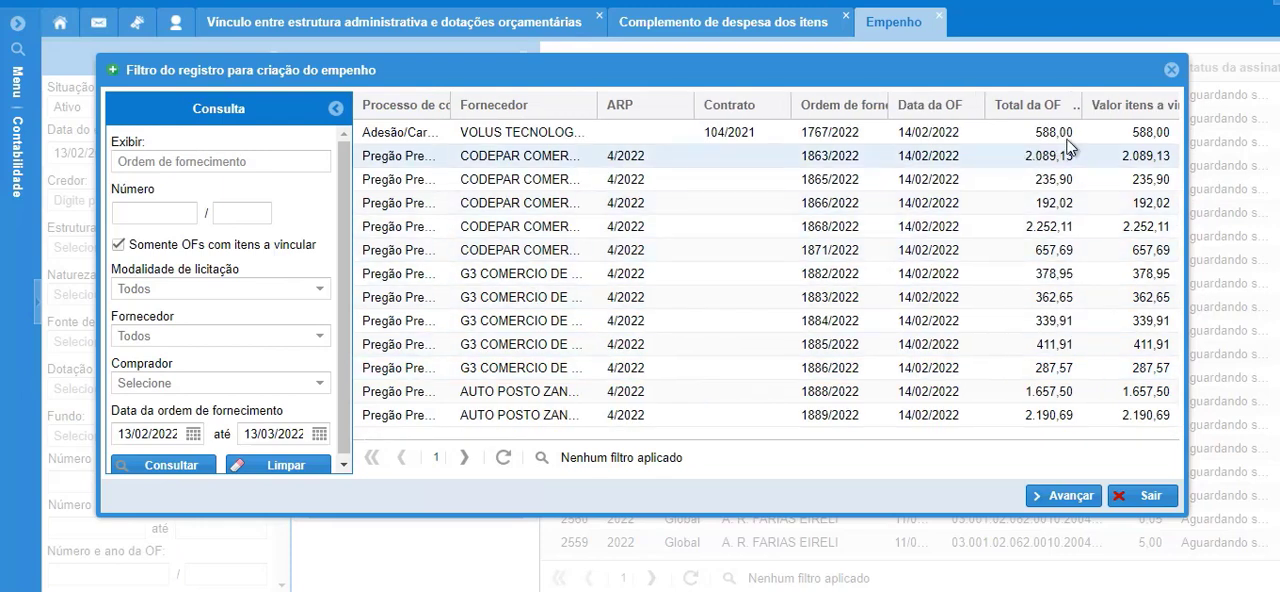
{"action": "left_click_drag", "start_coordinate": [1078, 105], "coordinate": [1068, 105]}
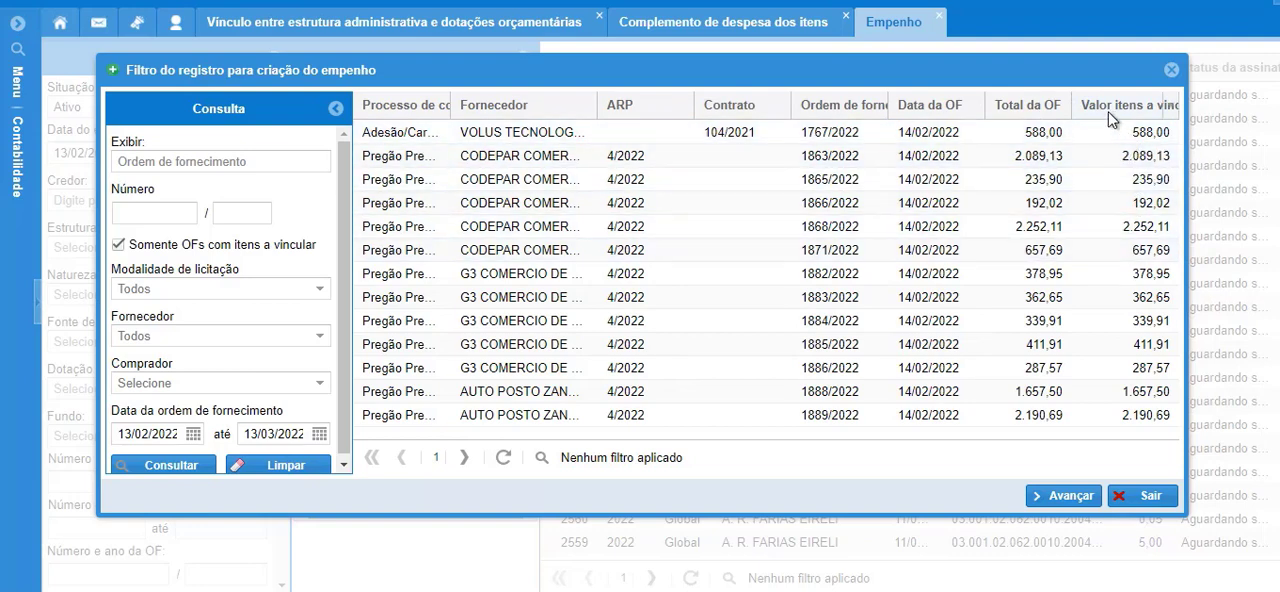
{"action": "left_click", "coordinate": [1068, 495]}
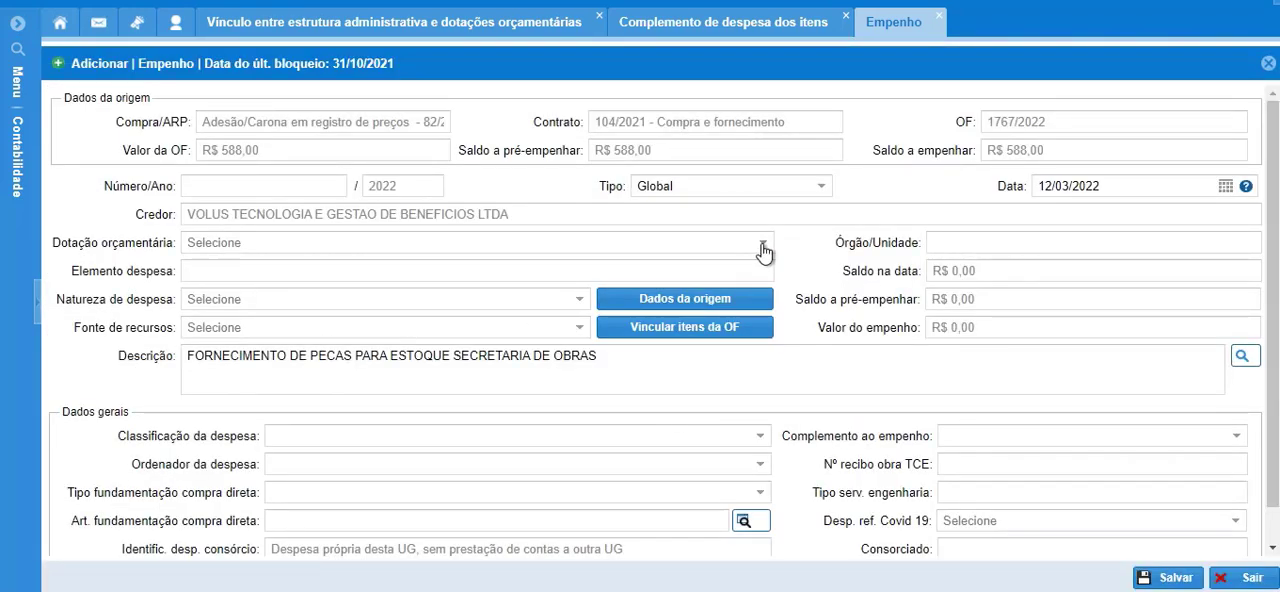
Choose the budget allocation with reduced code 42 and link the supply order item PALHETAS AF22 to the commitment.
{"action": "left_click", "coordinate": [763, 243]}
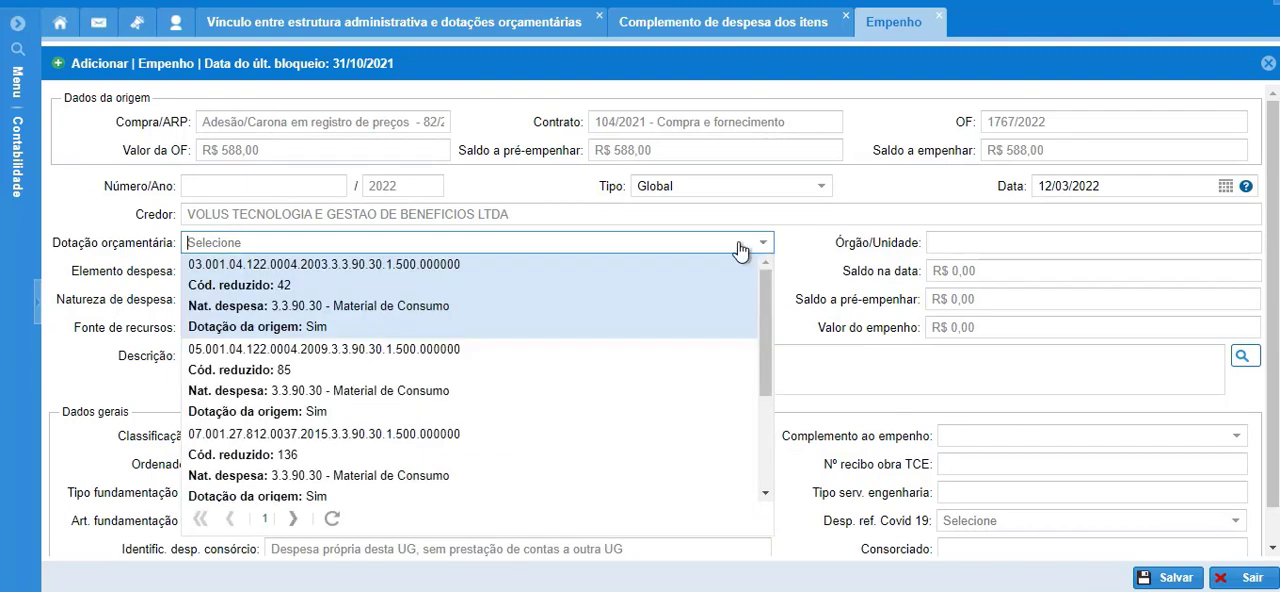
{"action": "left_click", "coordinate": [266, 320]}
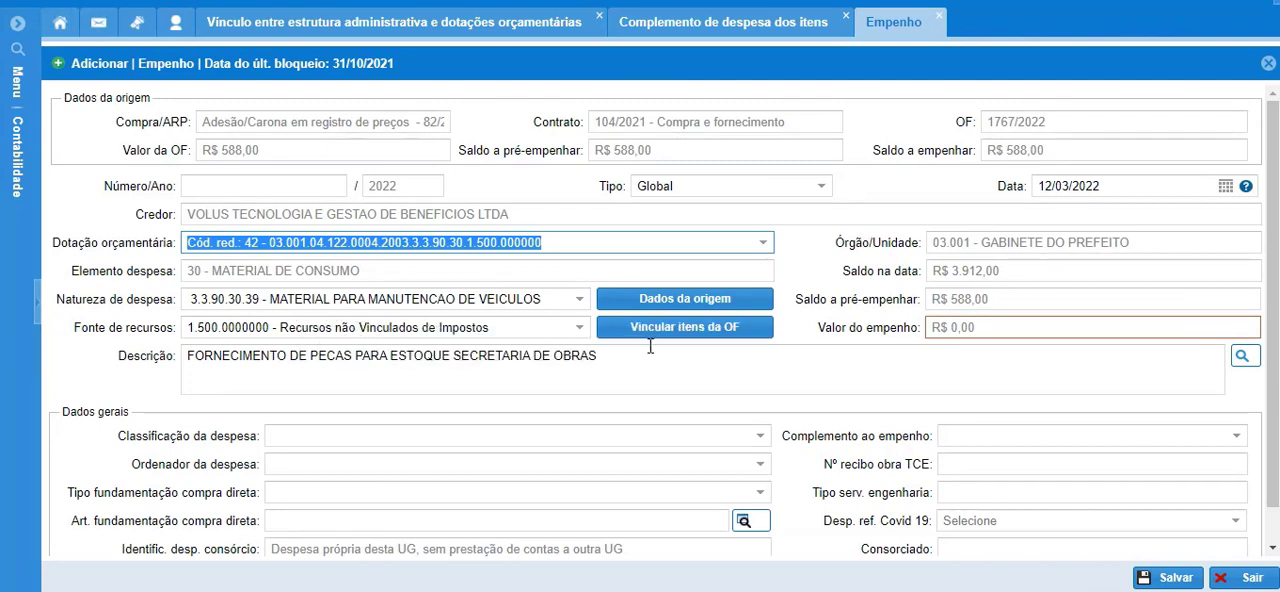
{"action": "left_click", "coordinate": [742, 334]}
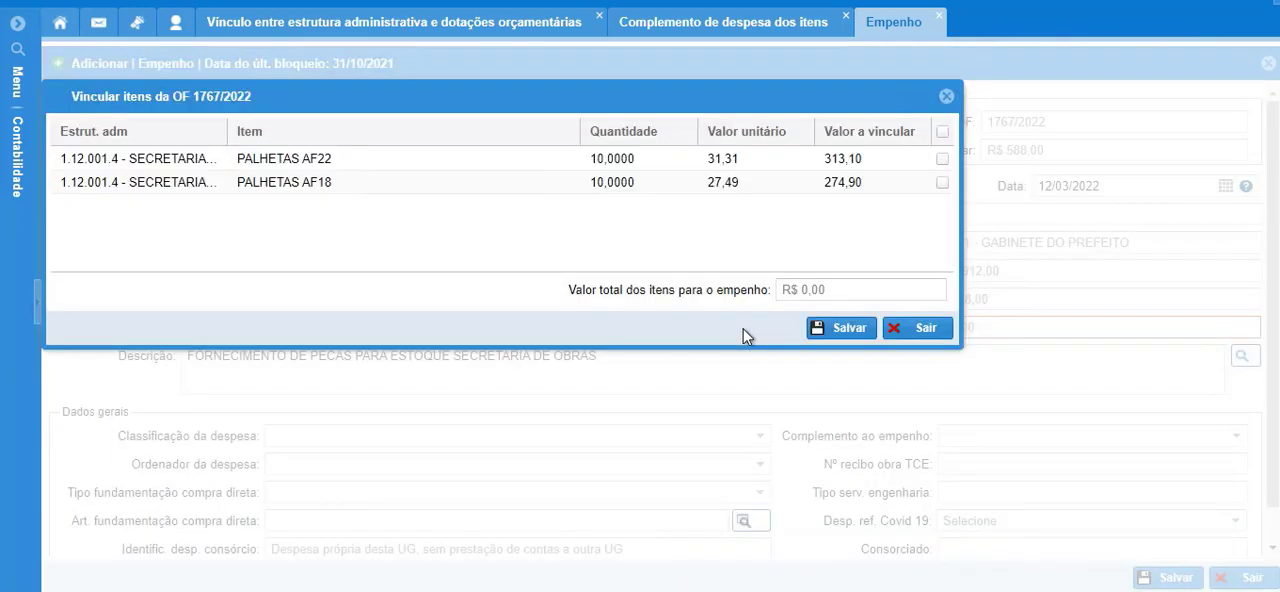
{"action": "left_click_drag", "start_coordinate": [406, 97], "coordinate": [621, 308]}
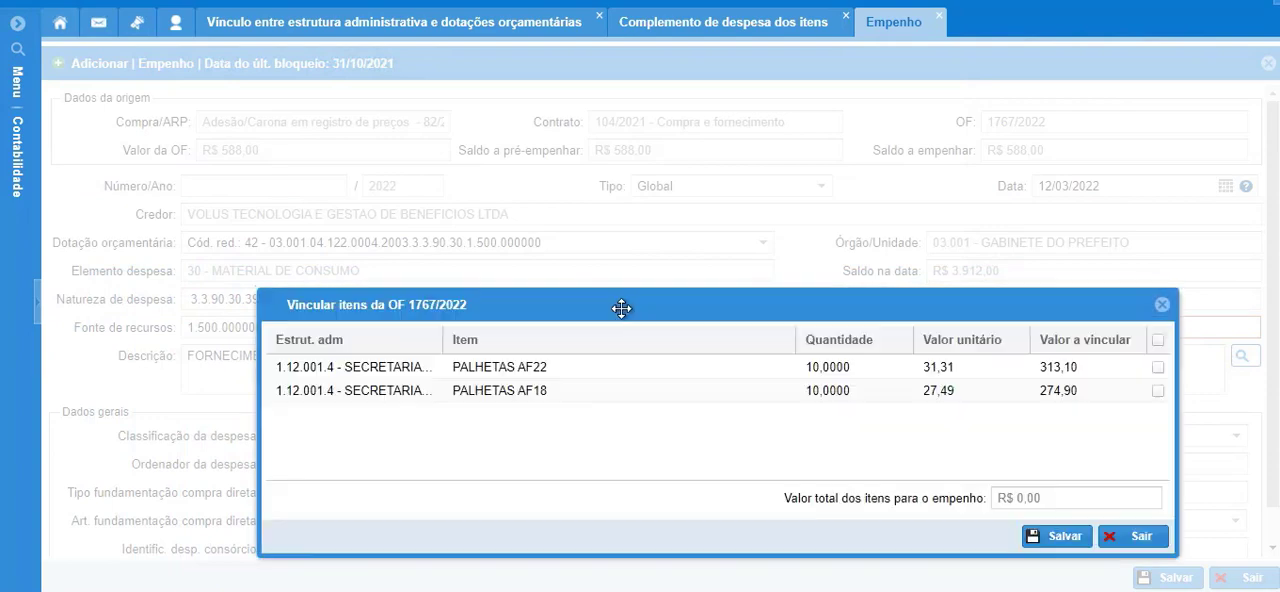
{"action": "left_click", "coordinate": [1157, 367]}
{"action": "left_click", "coordinate": [1058, 537]}
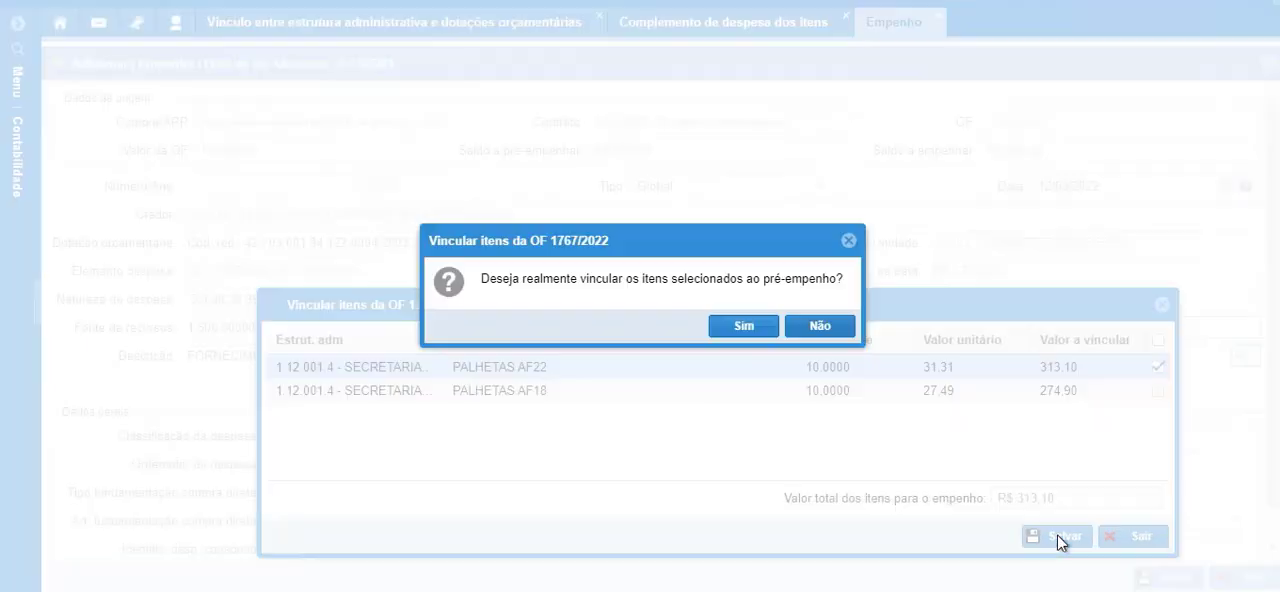
{"action": "left_click", "coordinate": [744, 327]}
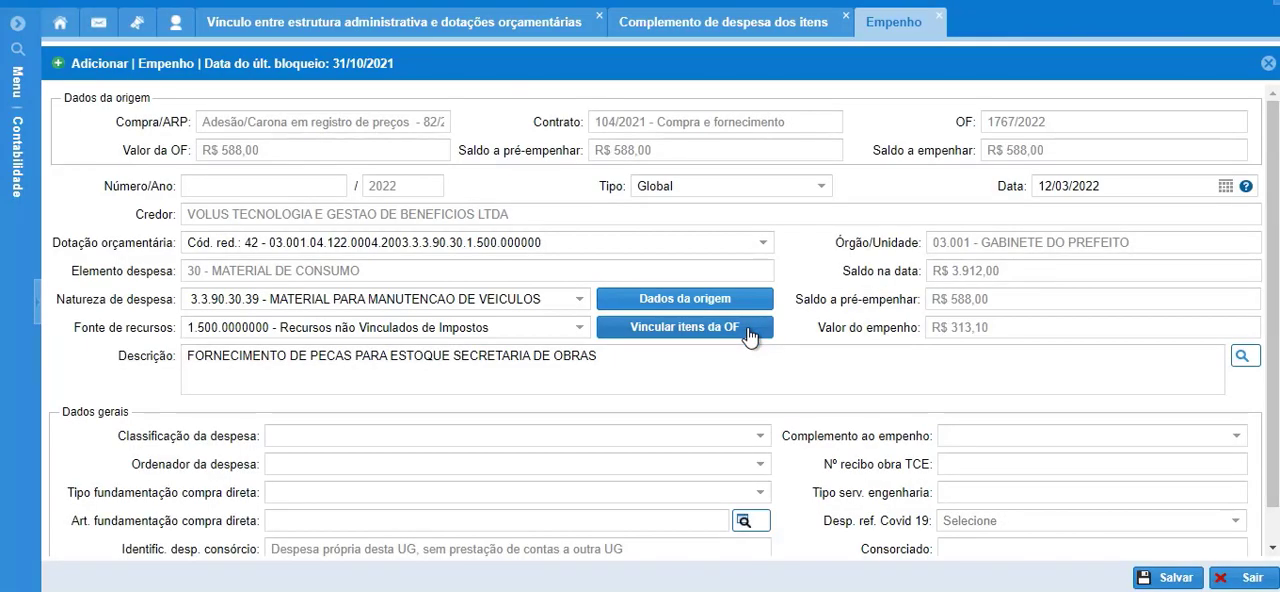
Classify the expense as Fornecedores, choose the expense authorizer, save the commitment and return to the commitment list.
{"action": "left_click", "coordinate": [994, 330]}
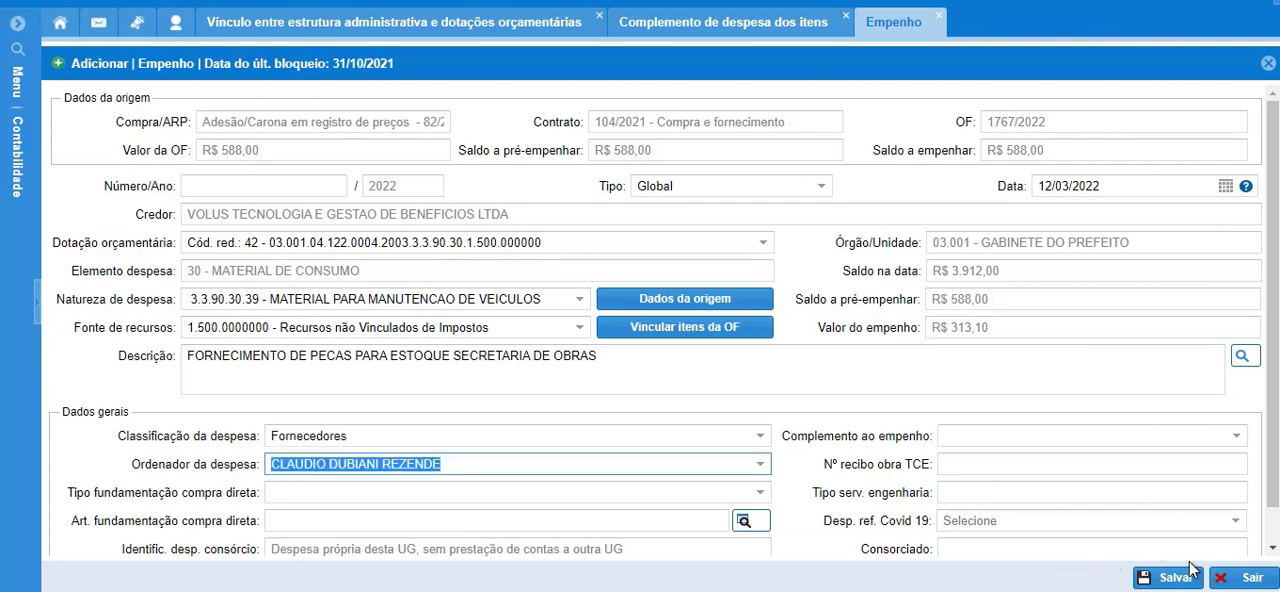
{"action": "left_click", "coordinate": [1172, 580]}
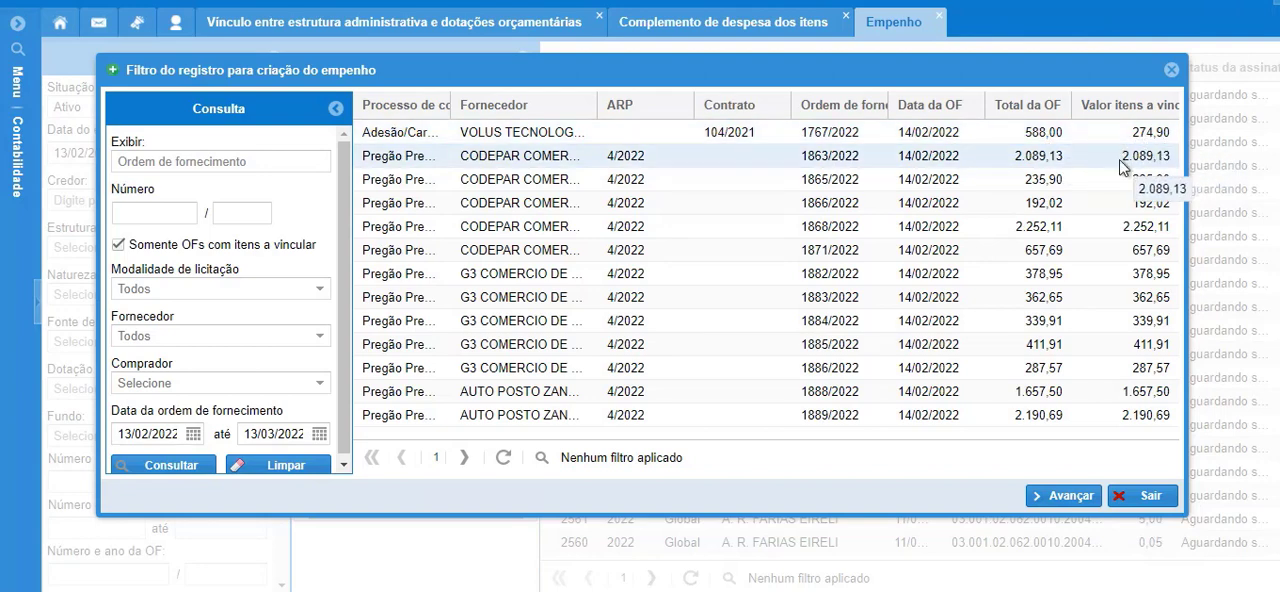
{"action": "left_click", "coordinate": [1171, 70]}
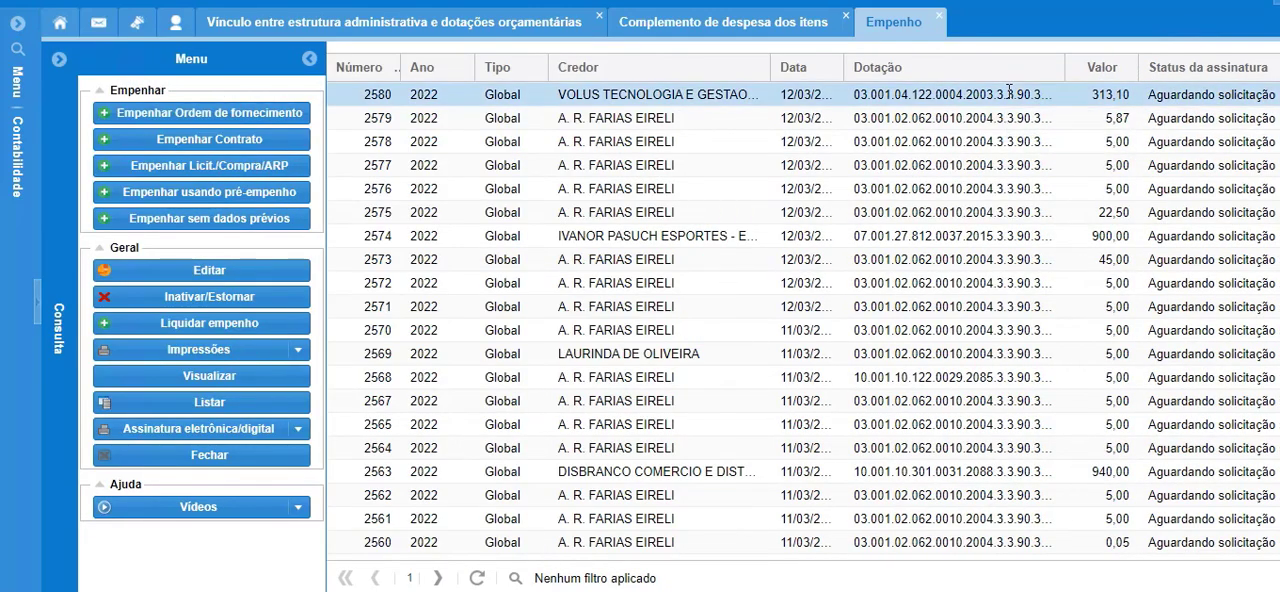
View the VOLUS TECNOLOGIA commitment of R$ 313,10 and inspect its list of linked items.
{"action": "double_click", "coordinate": [962, 98]}
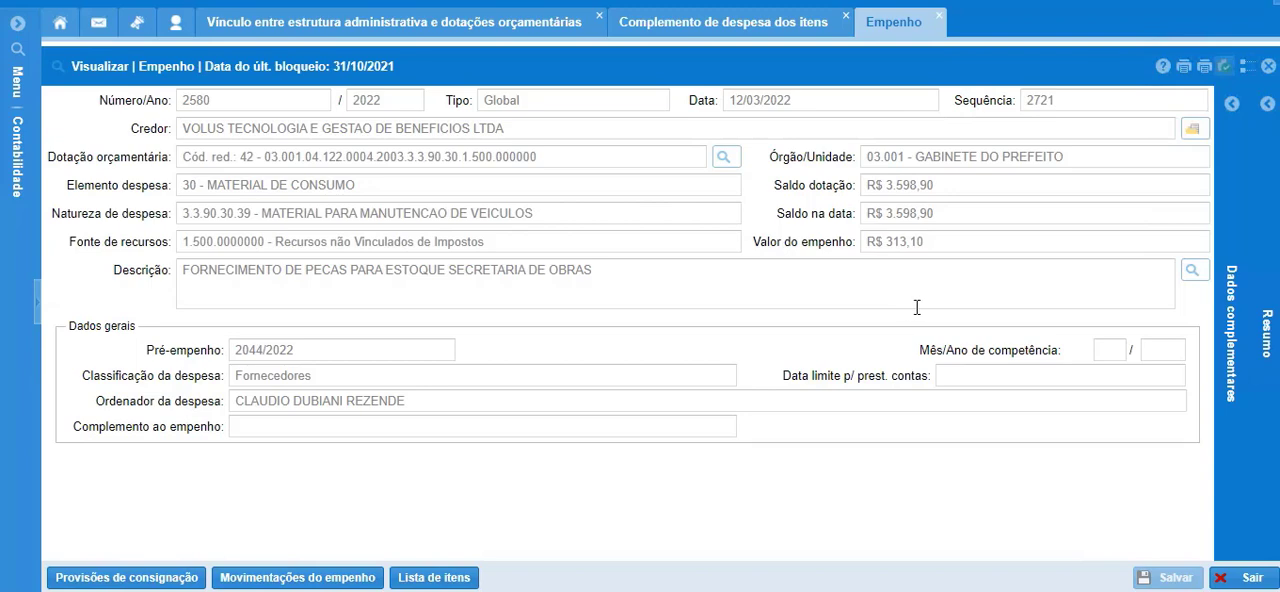
{"action": "left_click", "coordinate": [428, 585]}
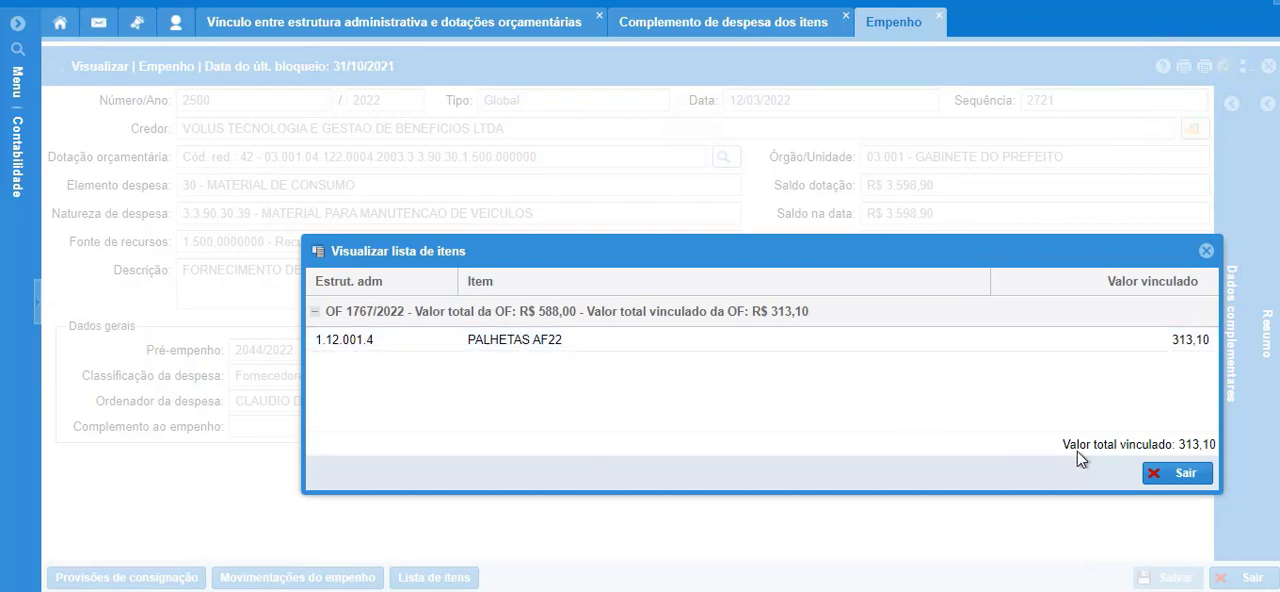
{"action": "left_click", "coordinate": [1176, 473]}
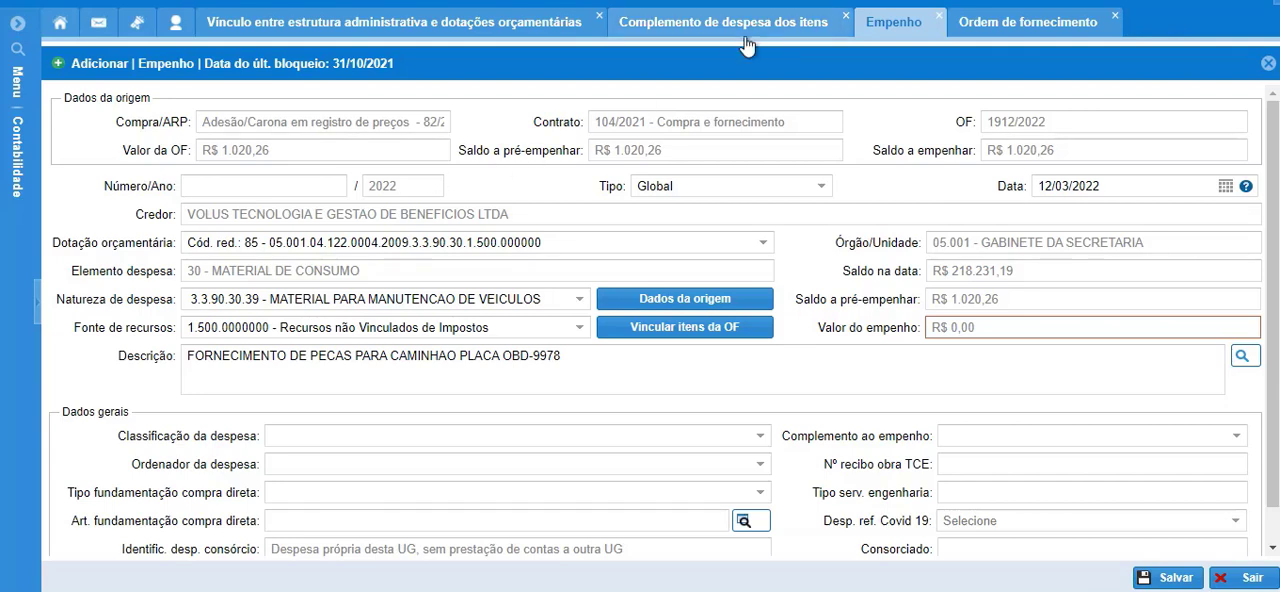
Review the expense natures assigned to the item MANGUEIRA FILTRO AR in Complemento de despesa dos itens.
{"action": "mouse_move", "coordinate": [558, 300]}
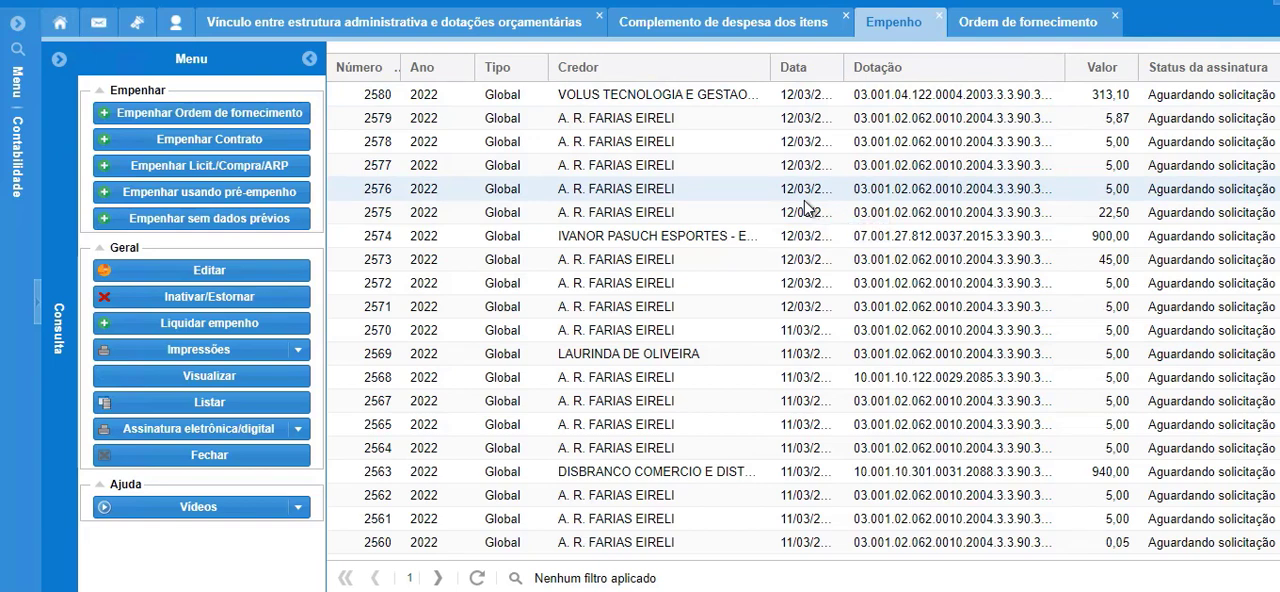
{"action": "left_click", "coordinate": [716, 36]}
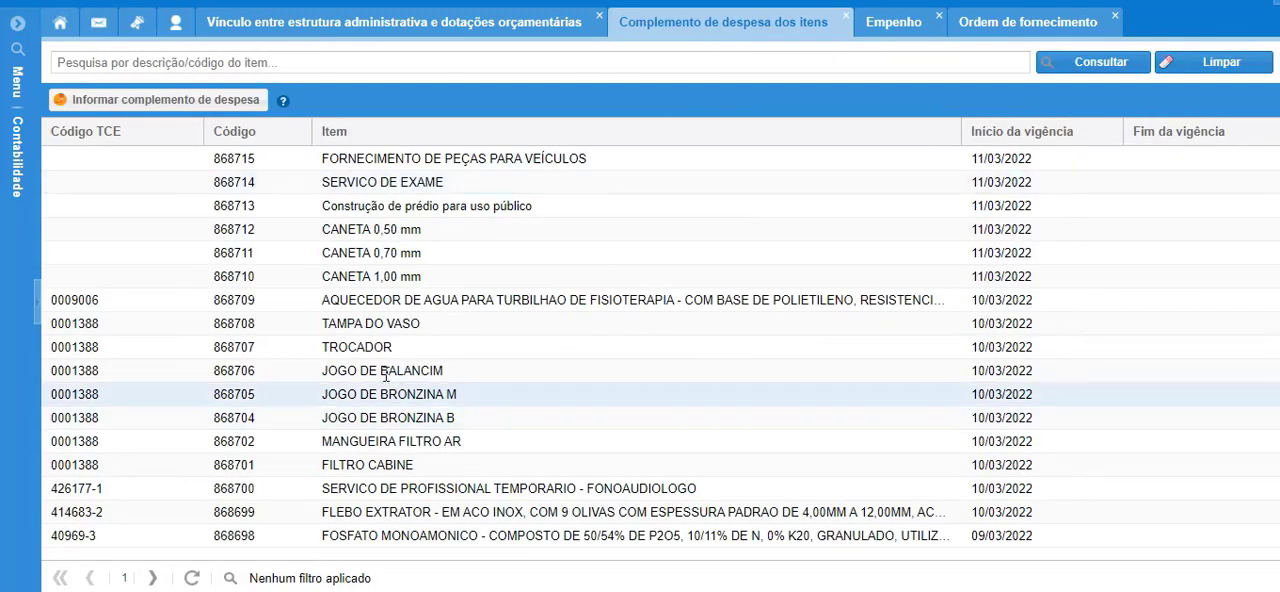
{"action": "left_click", "coordinate": [346, 444]}
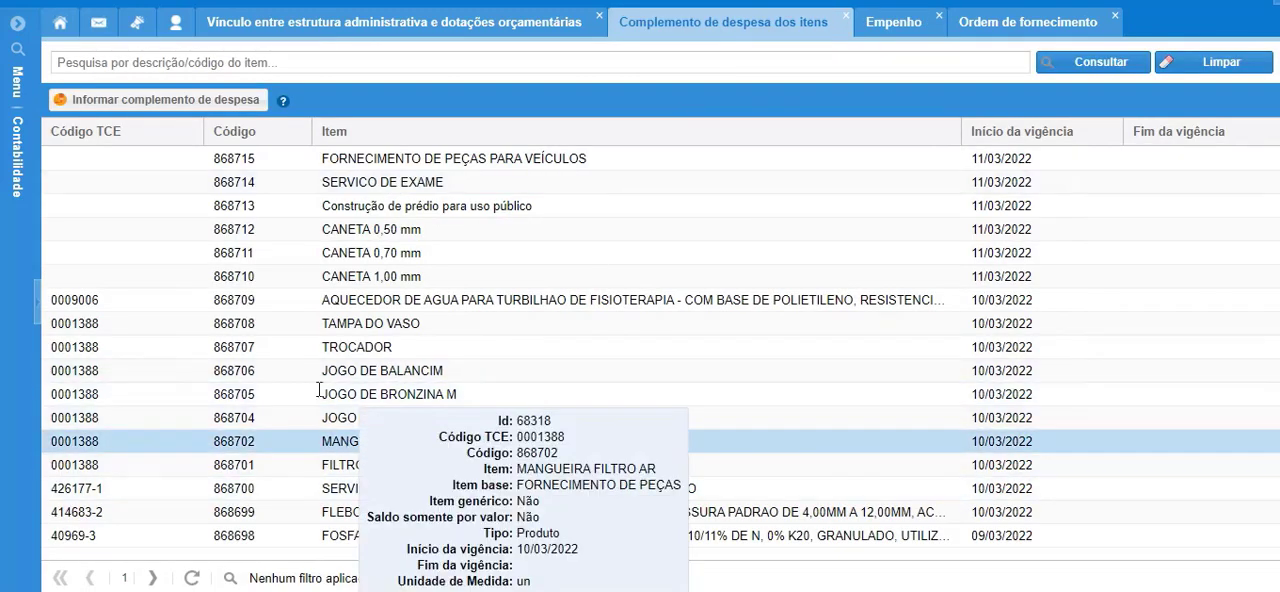
{"action": "left_click", "coordinate": [141, 105]}
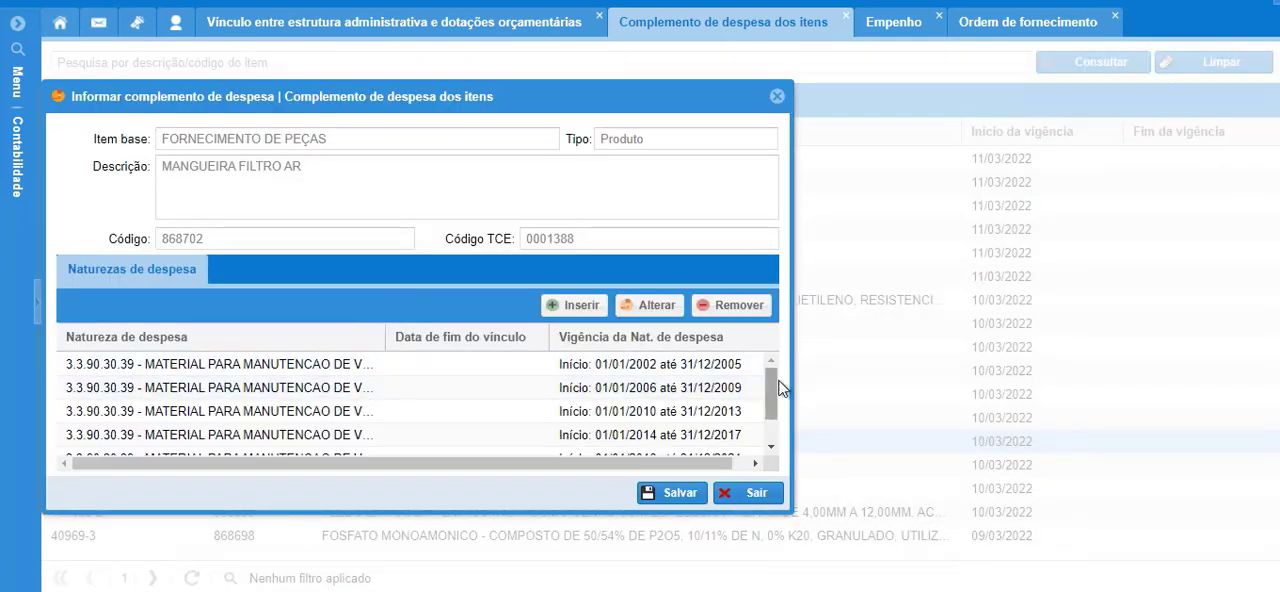
{"action": "mouse_move", "coordinate": [765, 385]}
{"action": "left_mouse_down"}
{"action": "mouse_move", "coordinate": [759, 436]}
{"action": "mouse_move", "coordinate": [762, 380]}
{"action": "left_mouse_up"}
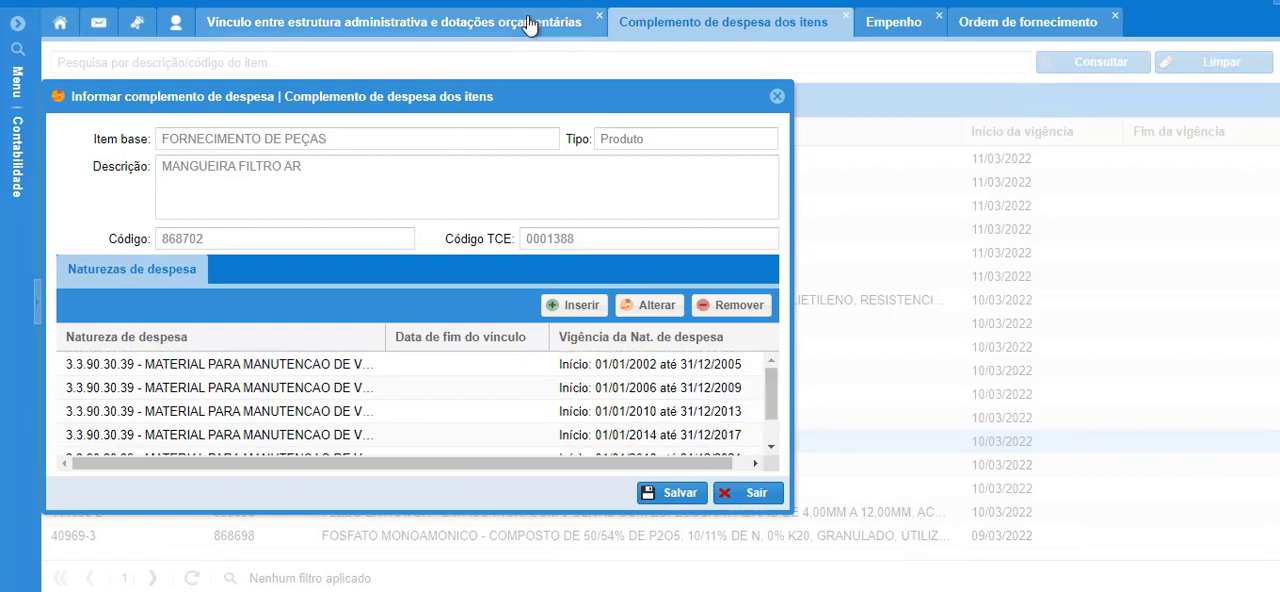
Start a new commitment from the VOLUS TECNOLOGIA supply order of R$ 1.020,26, using the budget allocation with reduced code 85.
{"action": "left_click", "coordinate": [889, 30]}
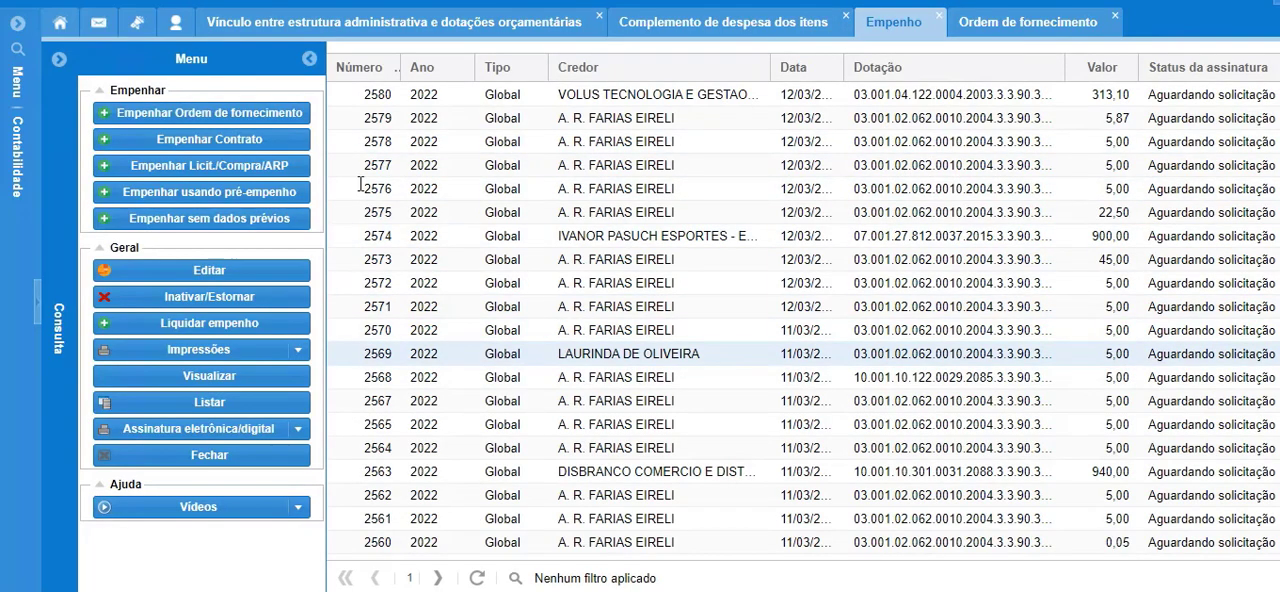
{"action": "left_click", "coordinate": [199, 112]}
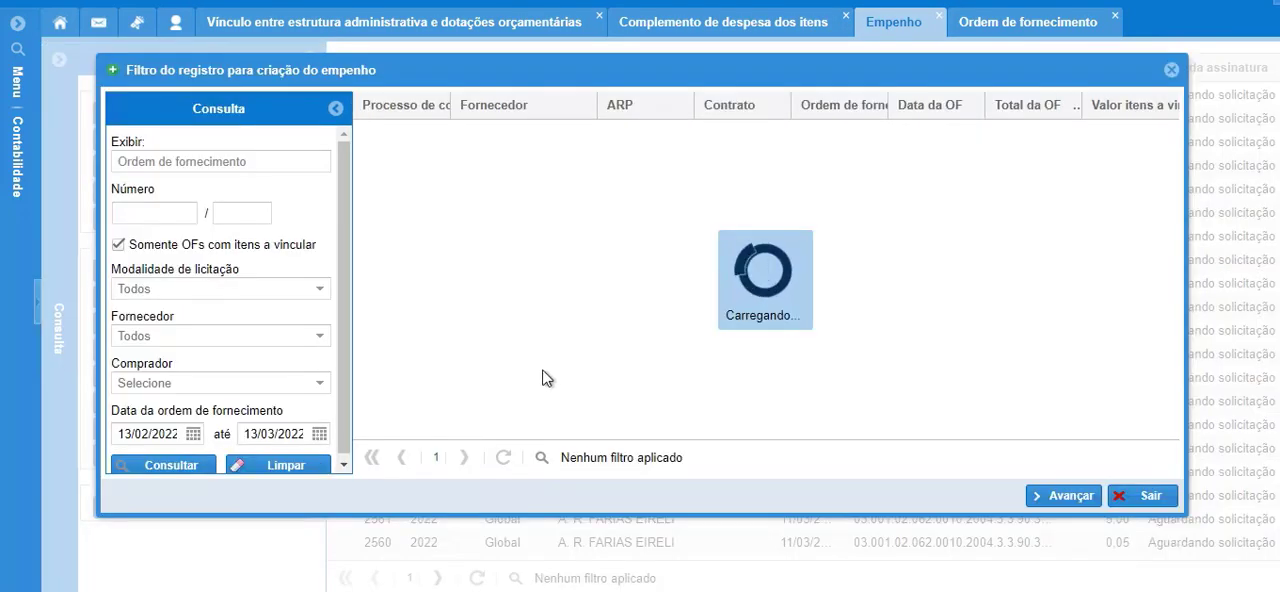
{"action": "left_click", "coordinate": [907, 344]}
{"action": "left_click", "coordinate": [1068, 495]}
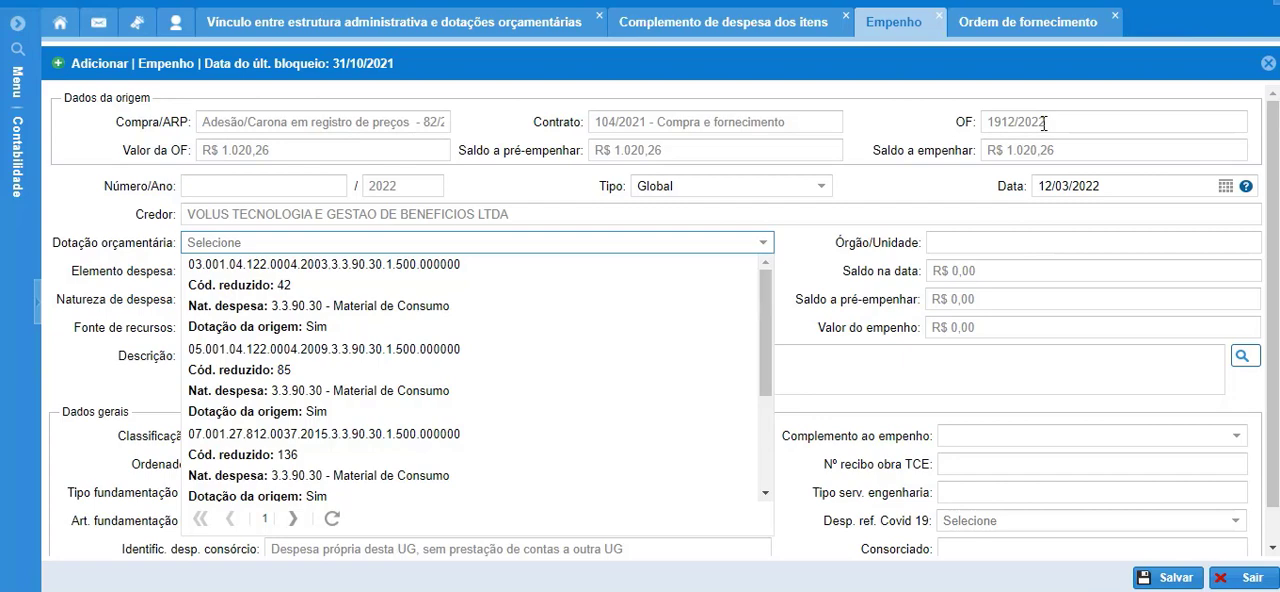
{"action": "left_click", "coordinate": [447, 381]}
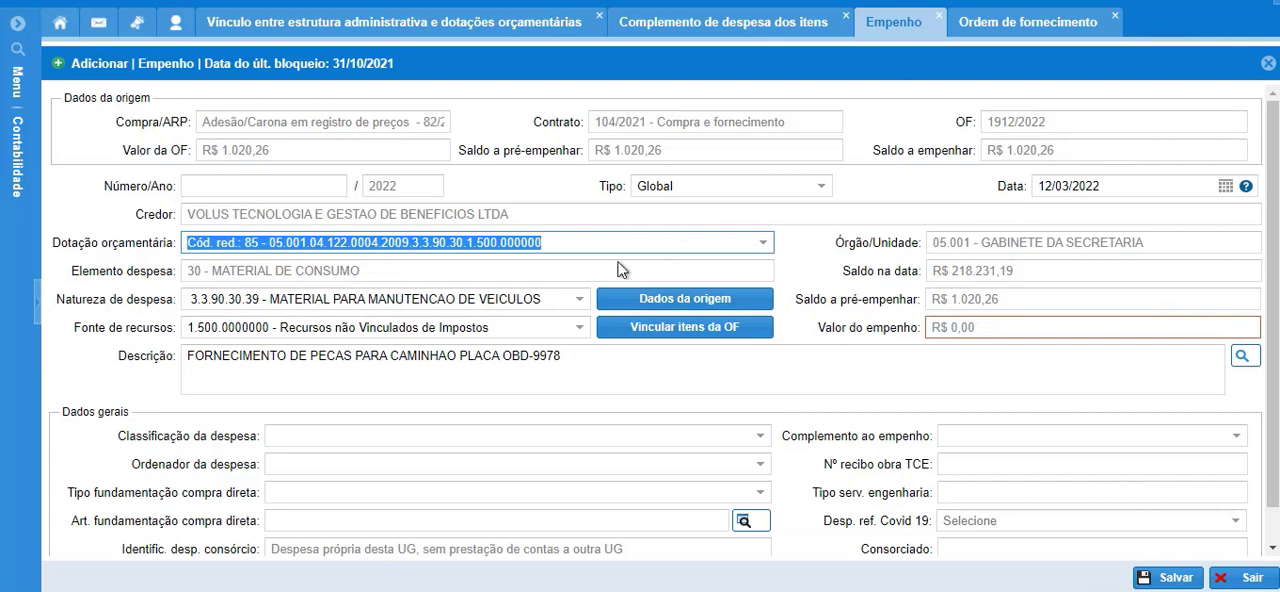
Examine the supply order's origin items, the expense natures of FECHADURA PORTA DIREITA, and the commitment's available Natureza de despesa options.
{"action": "left_click", "coordinate": [686, 299]}
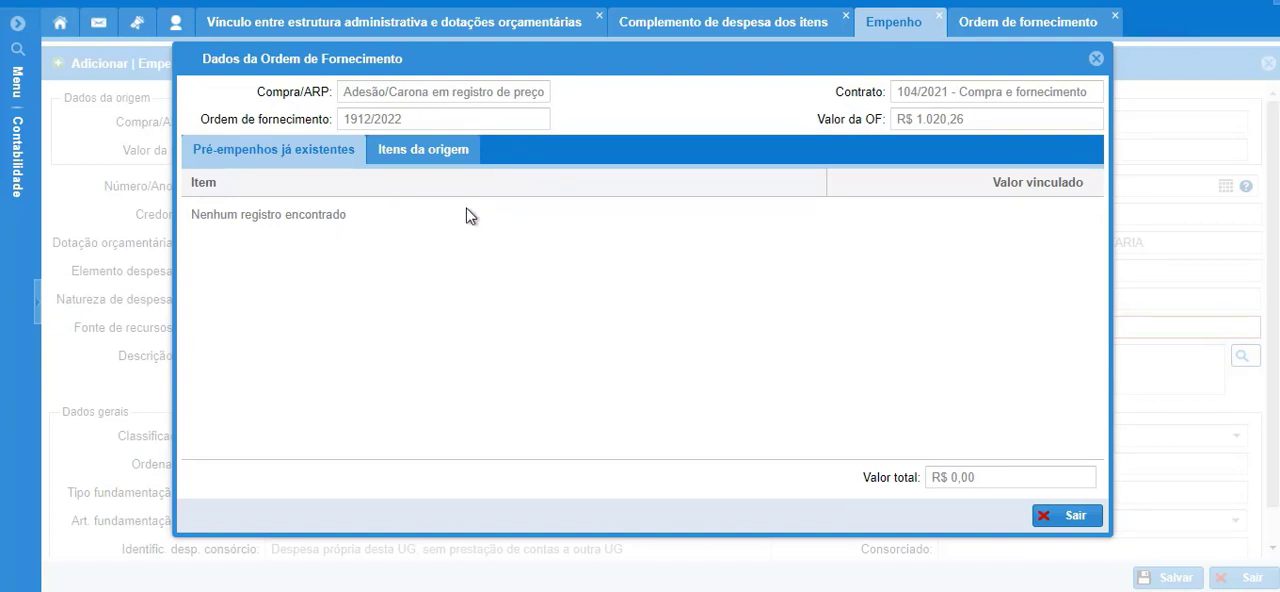
{"action": "left_click", "coordinate": [419, 165]}
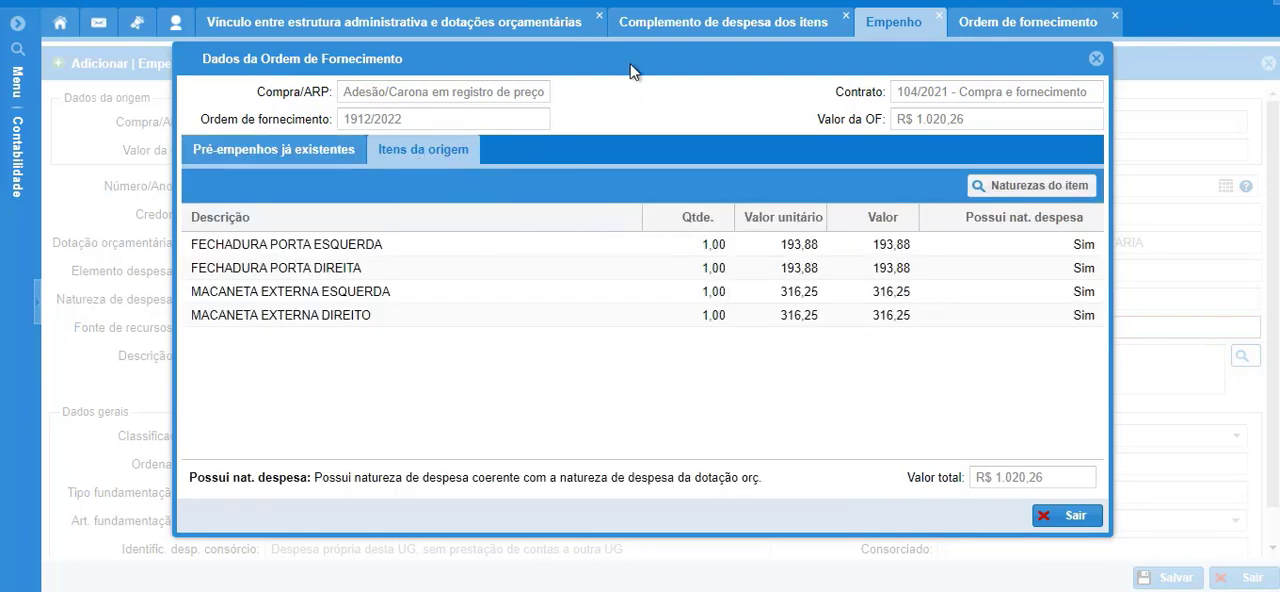
{"action": "left_click_drag", "start_coordinate": [630, 96], "coordinate": [640, 156]}
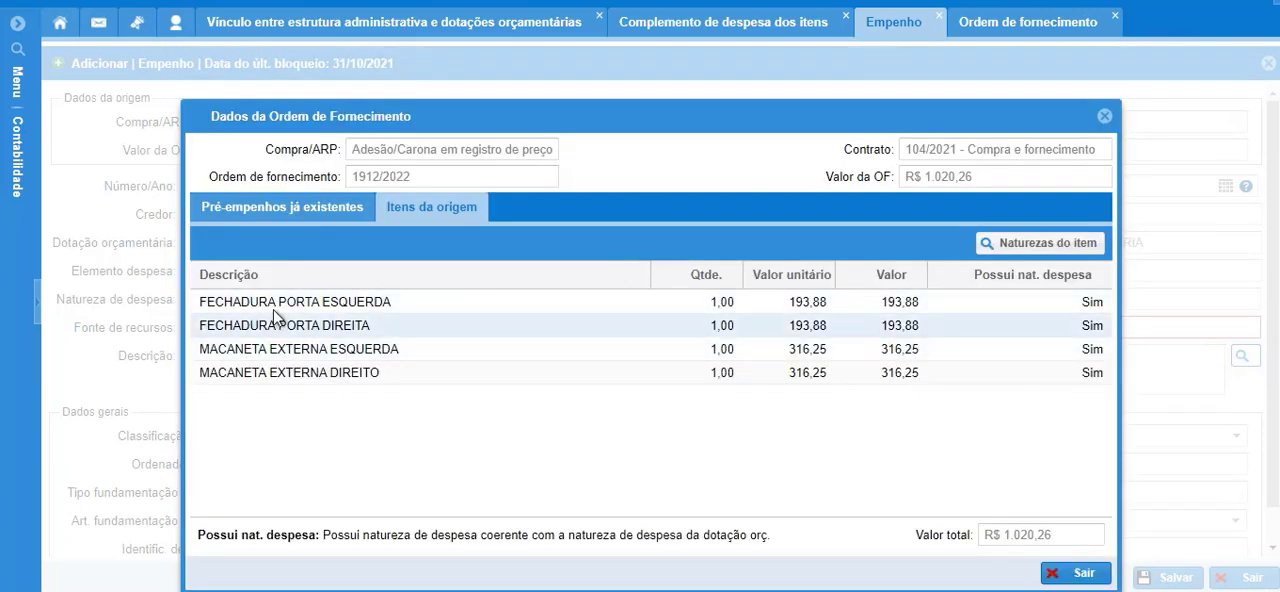
{"action": "left_click", "coordinate": [660, 325]}
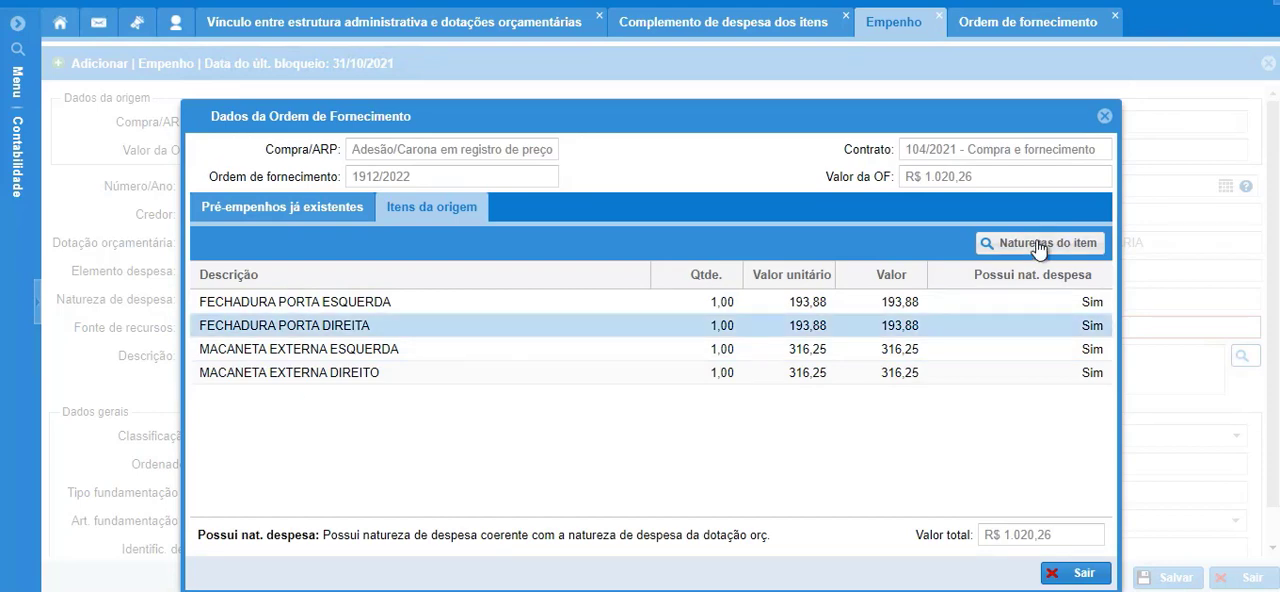
{"action": "left_click", "coordinate": [1038, 247]}
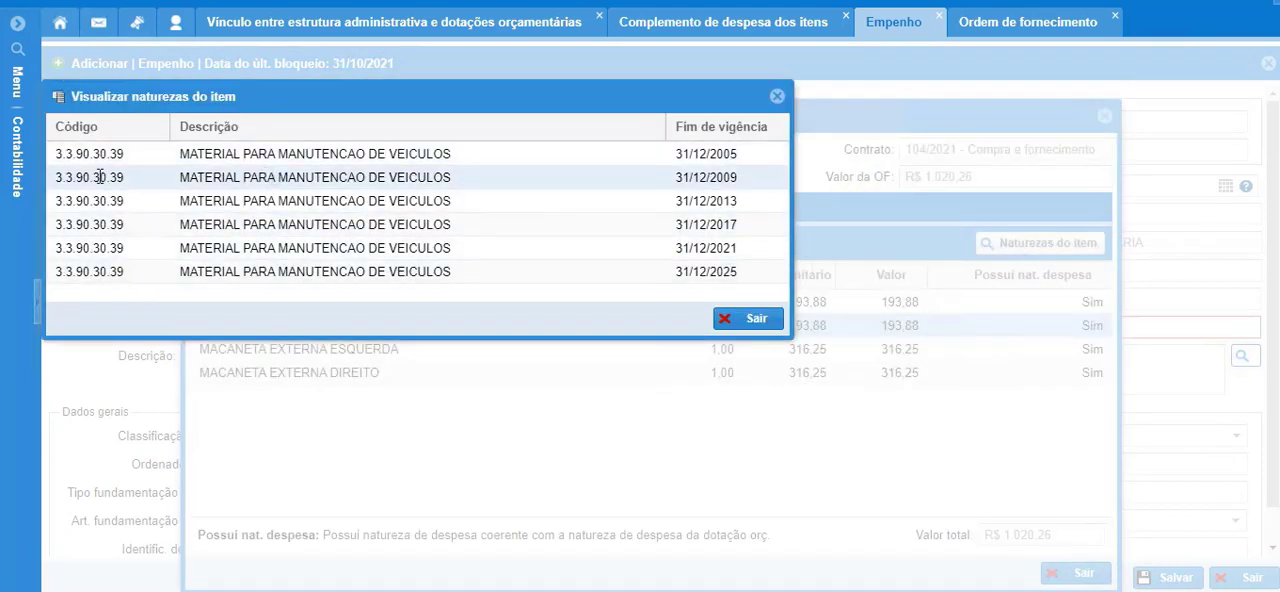
{"action": "left_click_drag", "start_coordinate": [285, 90], "coordinate": [408, 134]}
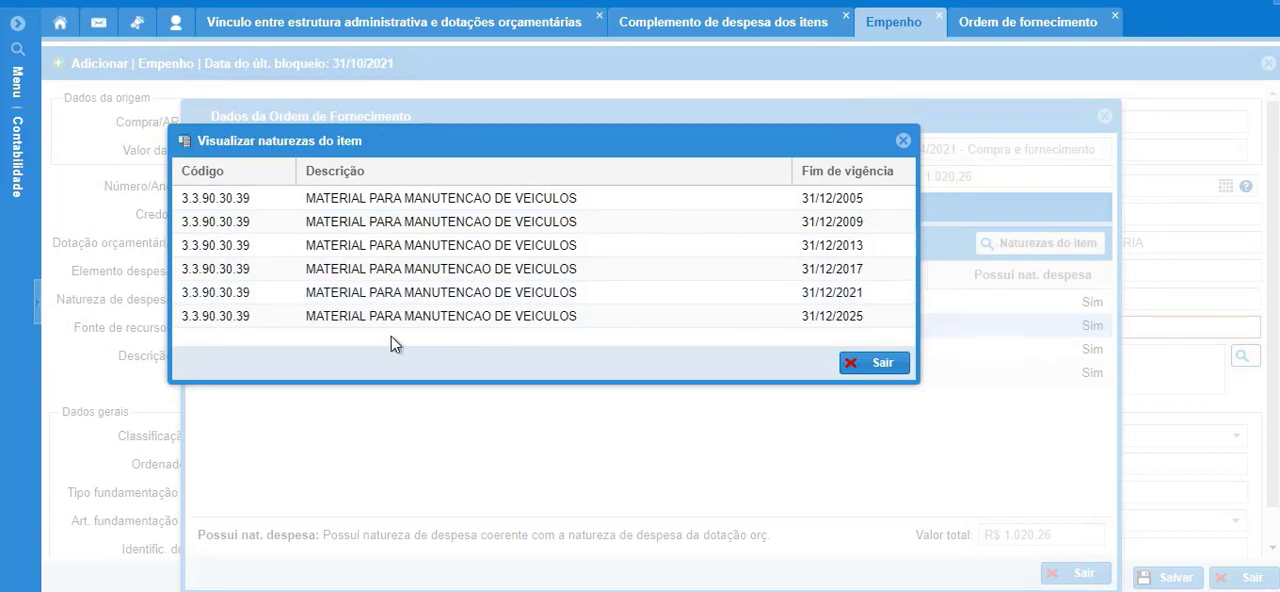
{"action": "left_click", "coordinate": [882, 366]}
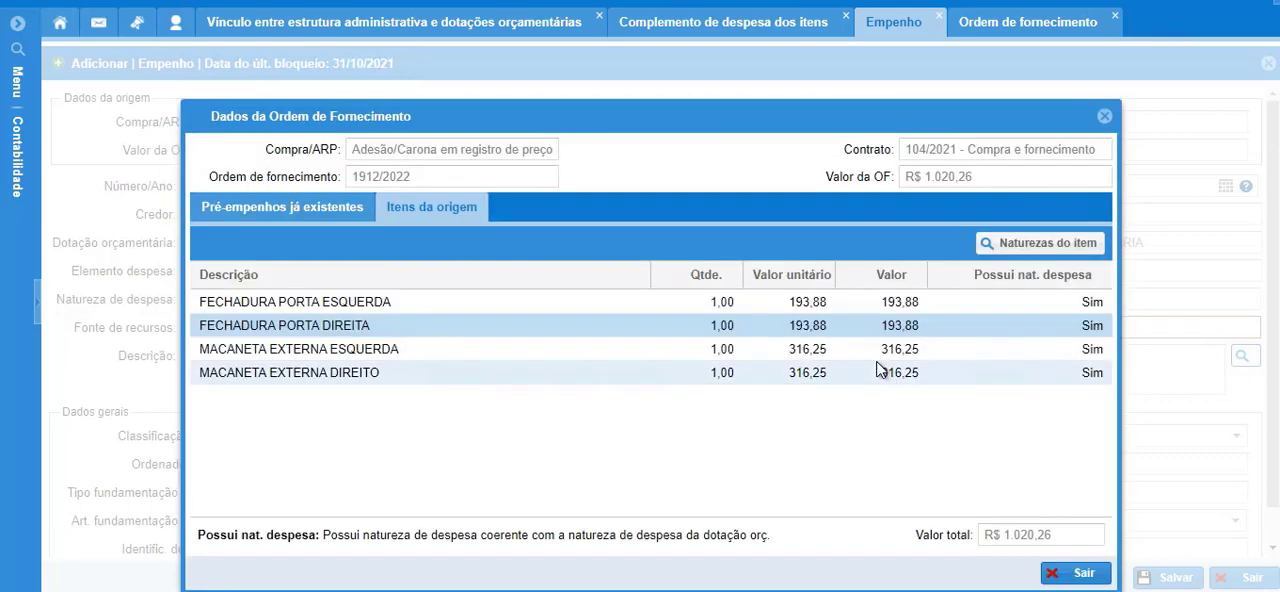
{"action": "left_click", "coordinate": [1103, 118]}
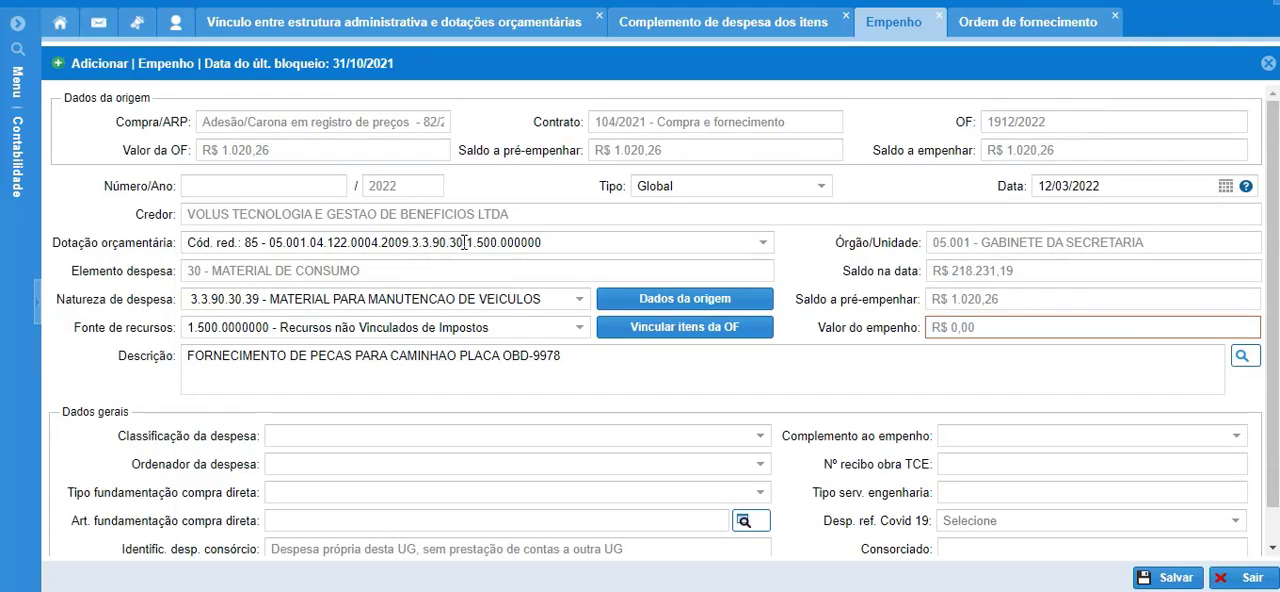
{"action": "left_click", "coordinate": [579, 303]}
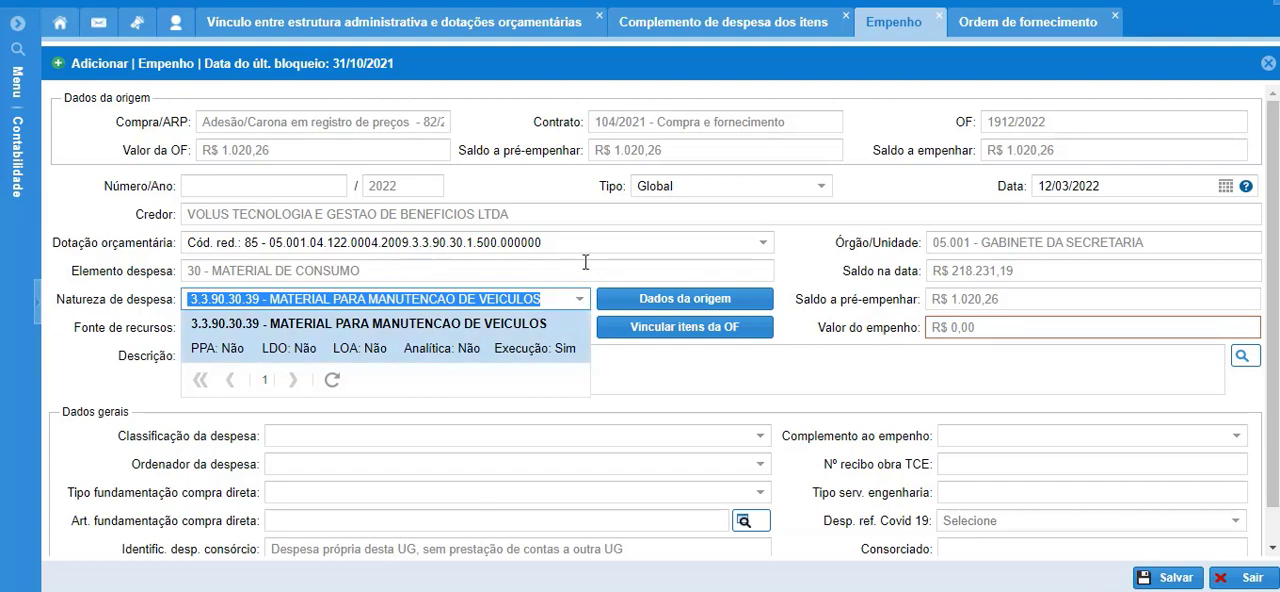
{"action": "left_click", "coordinate": [808, 276]}
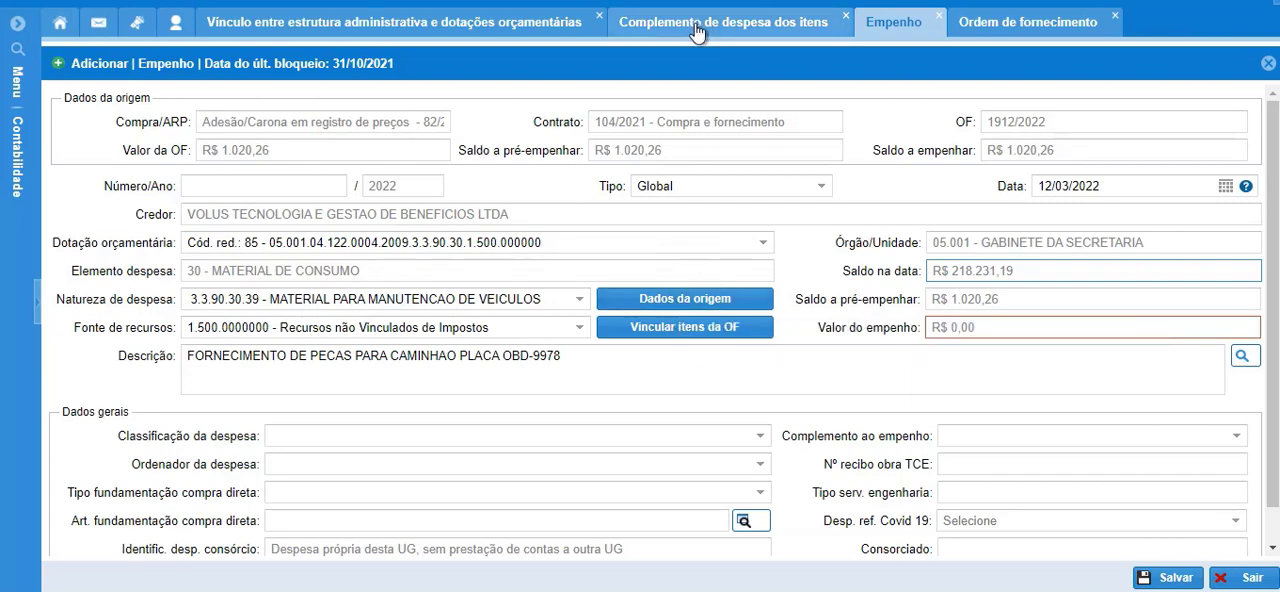
Check the expense natures of MACANETA EXTERNA DIREITO among the supply order's origin items.
{"action": "left_click", "coordinate": [653, 310]}
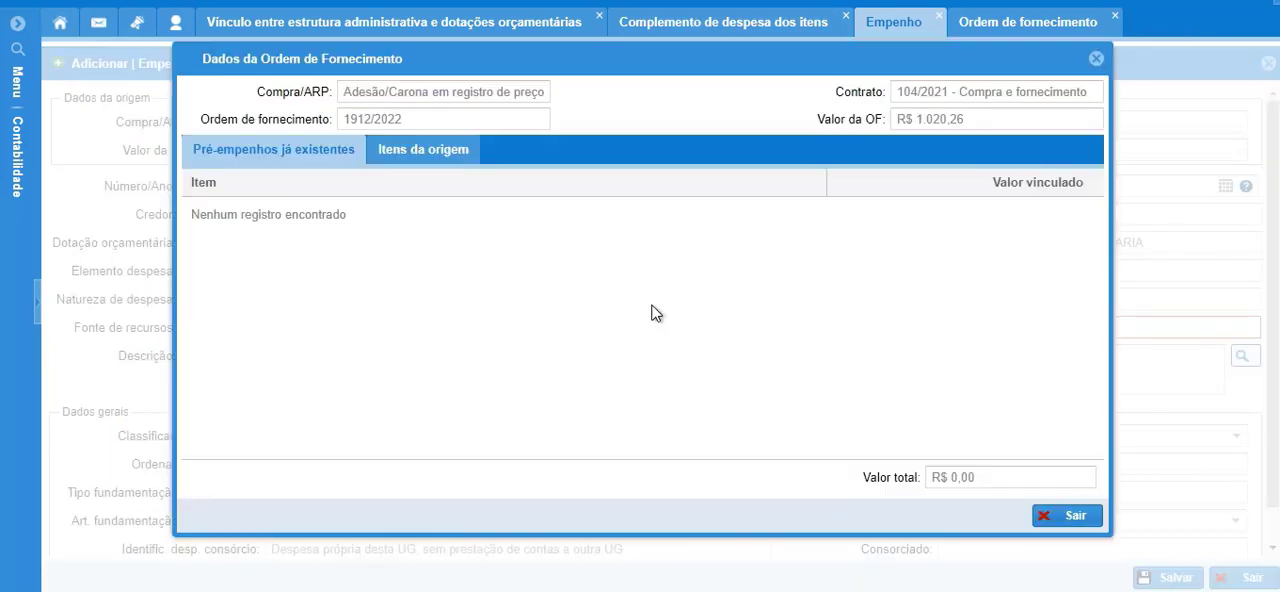
{"action": "left_click", "coordinate": [420, 157]}
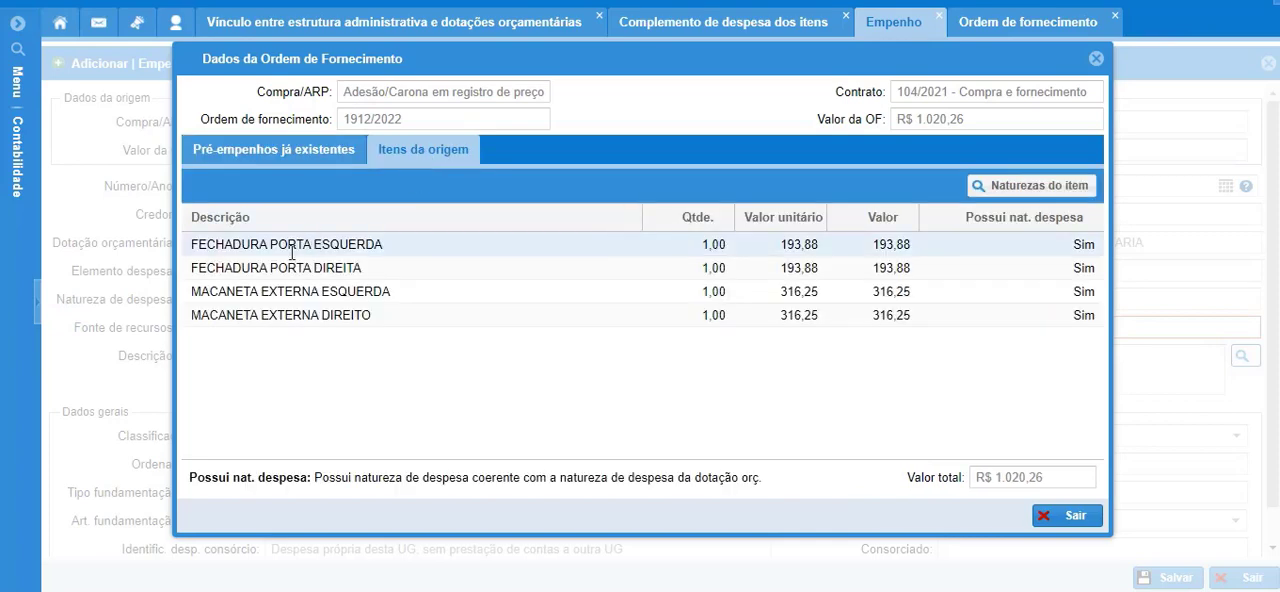
{"action": "left_click", "coordinate": [300, 315]}
{"action": "left_click", "coordinate": [1042, 182]}
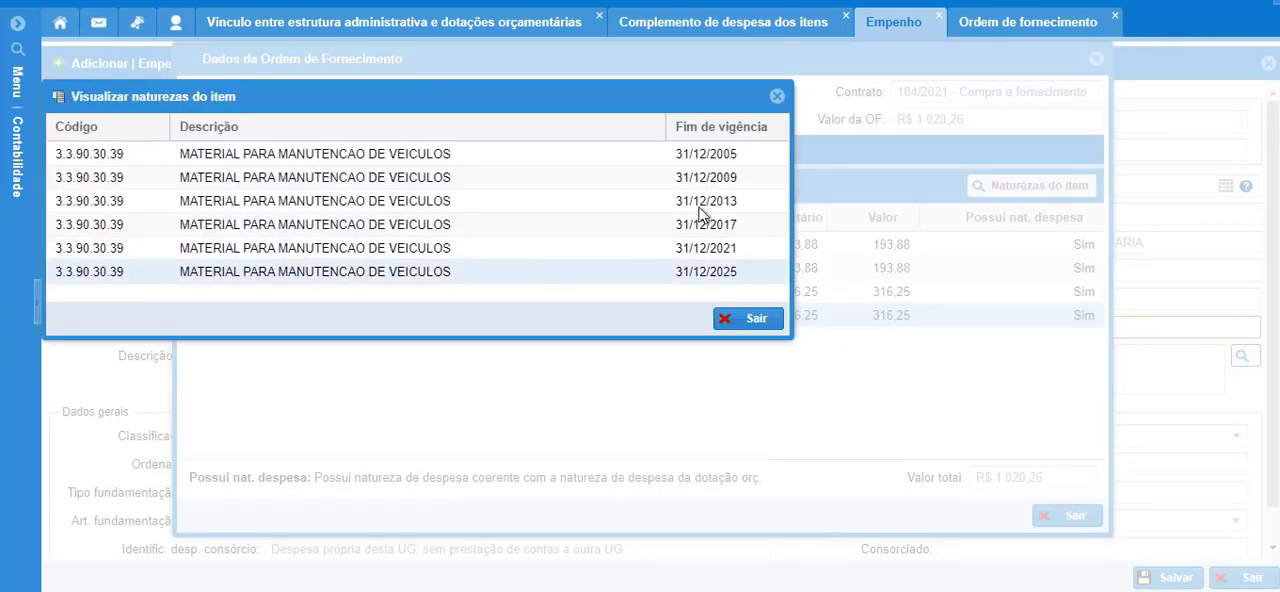
{"action": "left_click", "coordinate": [777, 96]}
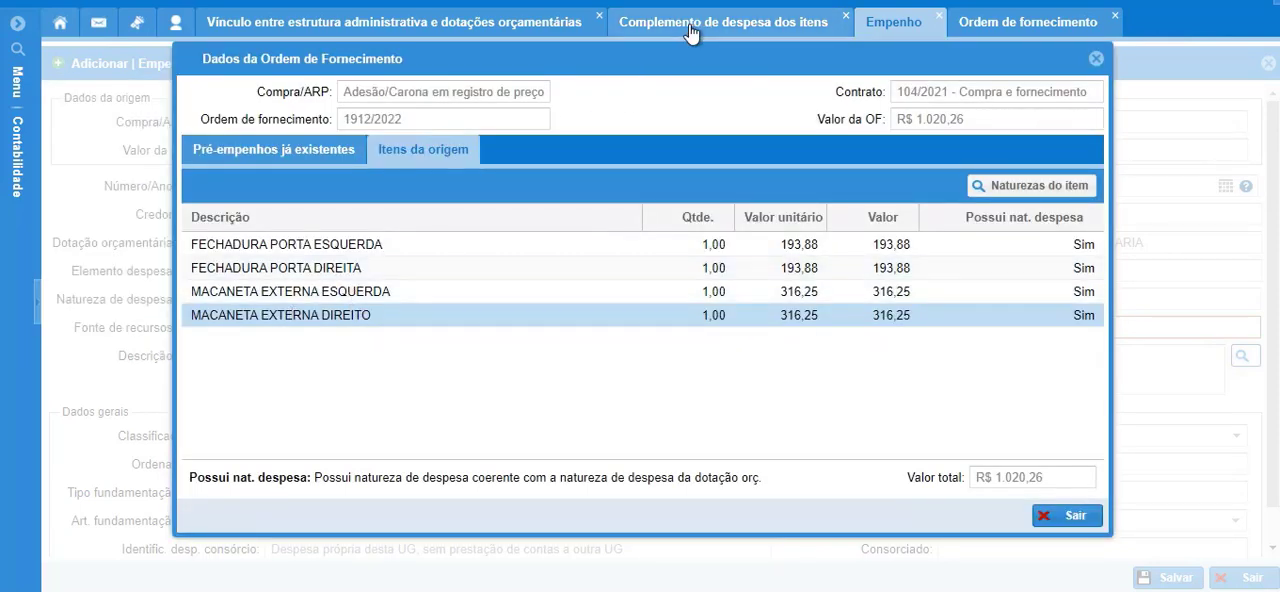
Close the MANGUEIRA FILTRO AR details and search Complemento de despesa dos itens for "macaneta externa direita".
{"action": "left_click", "coordinate": [689, 28]}
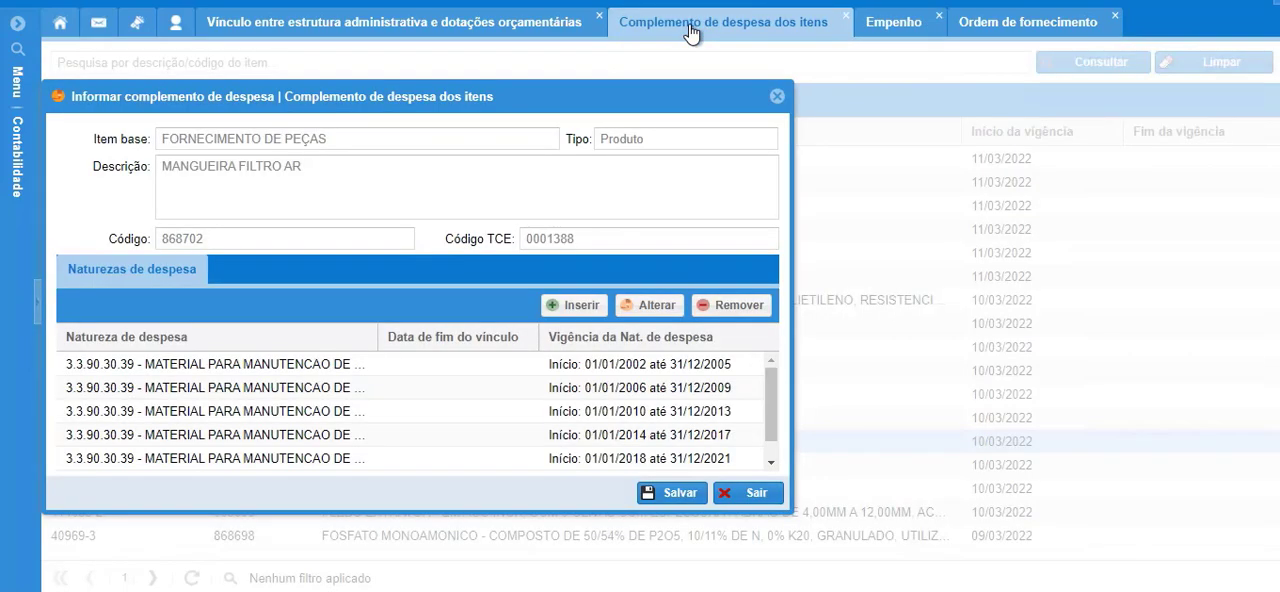
{"action": "left_click", "coordinate": [779, 100]}
{"action": "left_click", "coordinate": [276, 72]}
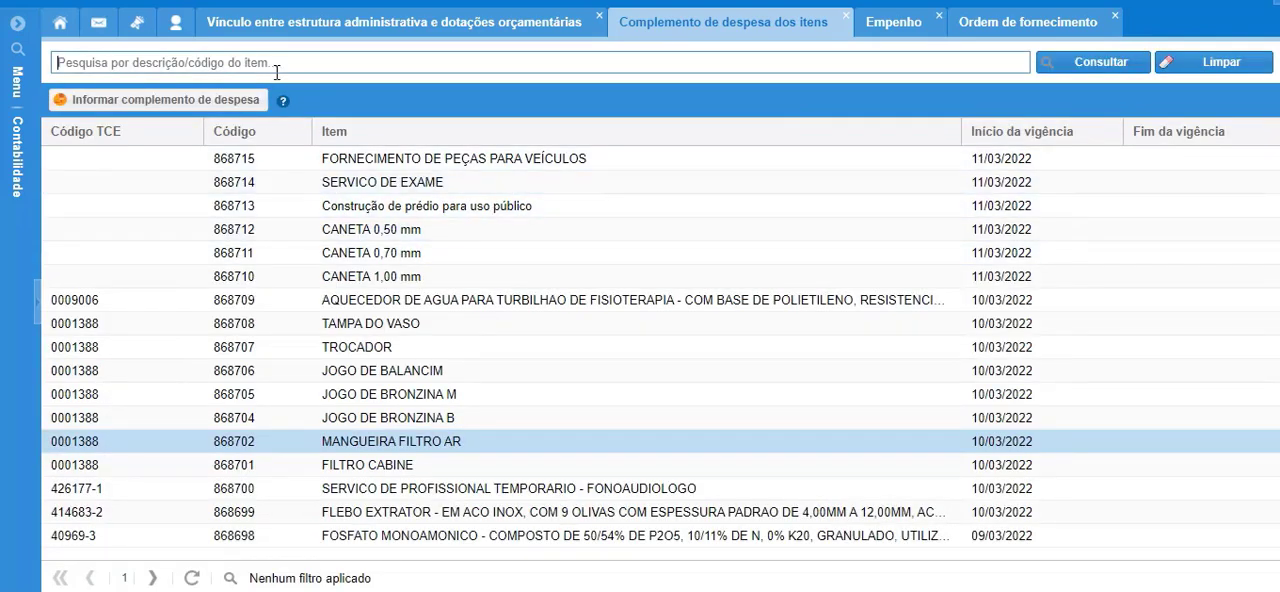
{"action": "type", "text": "macaneta externa direita"}
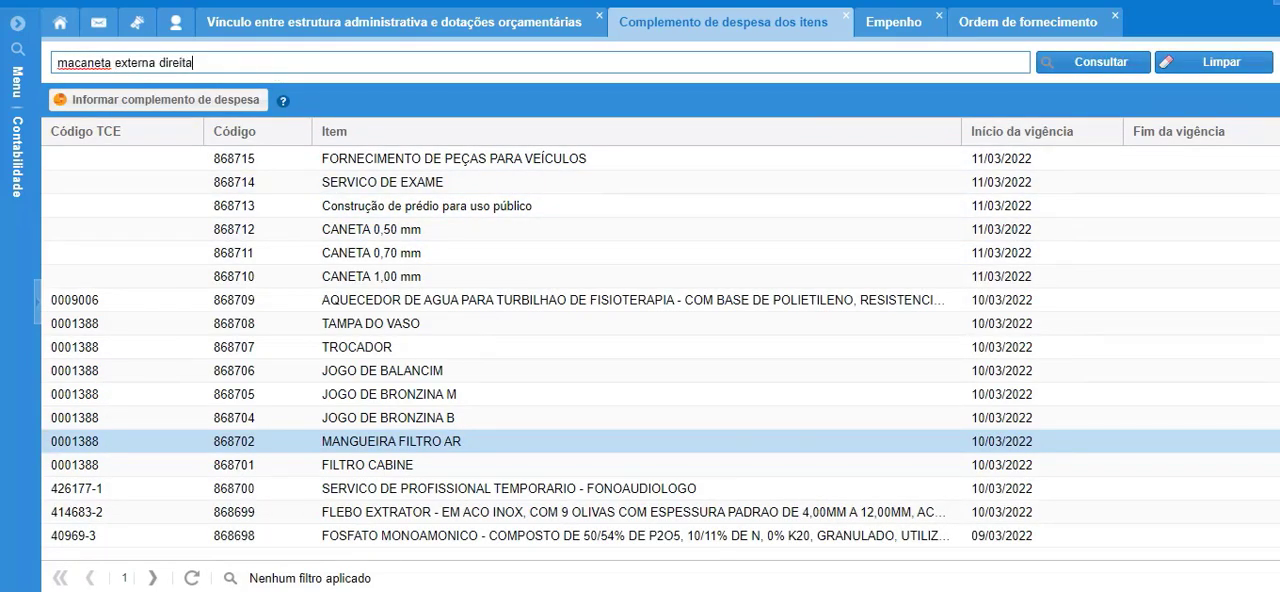
{"action": "left_click", "coordinate": [1088, 68]}
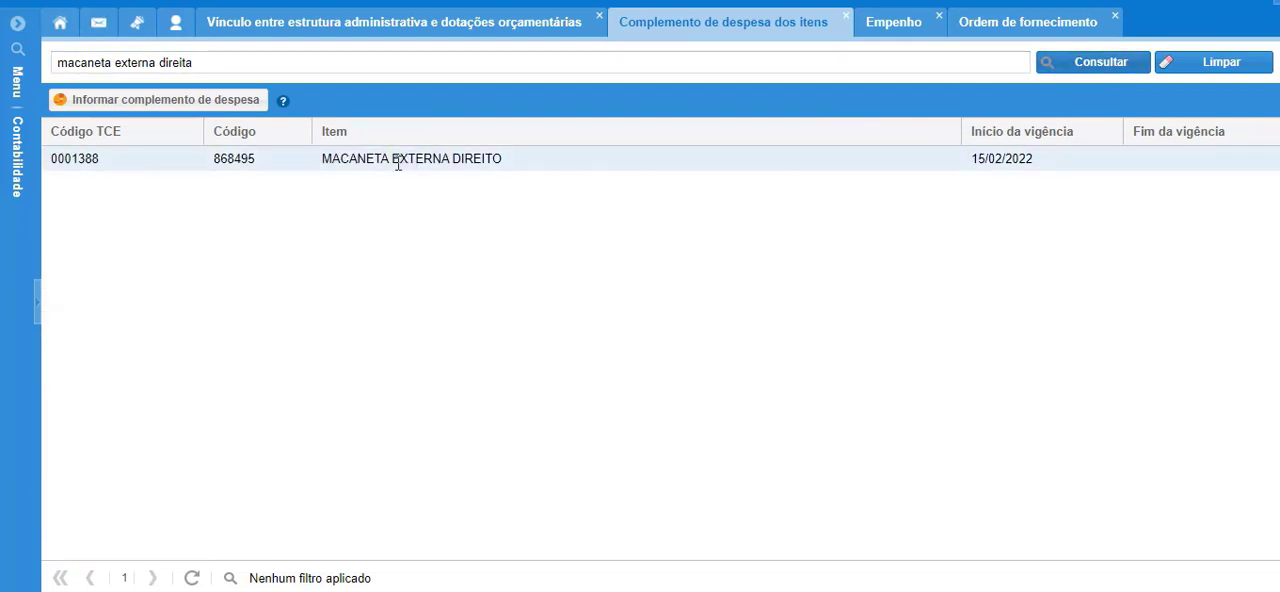
Review the expense natures registered for MACANETA EXTERNA DIREITO and view the form for inserting another nature.
{"action": "left_click", "coordinate": [397, 160]}
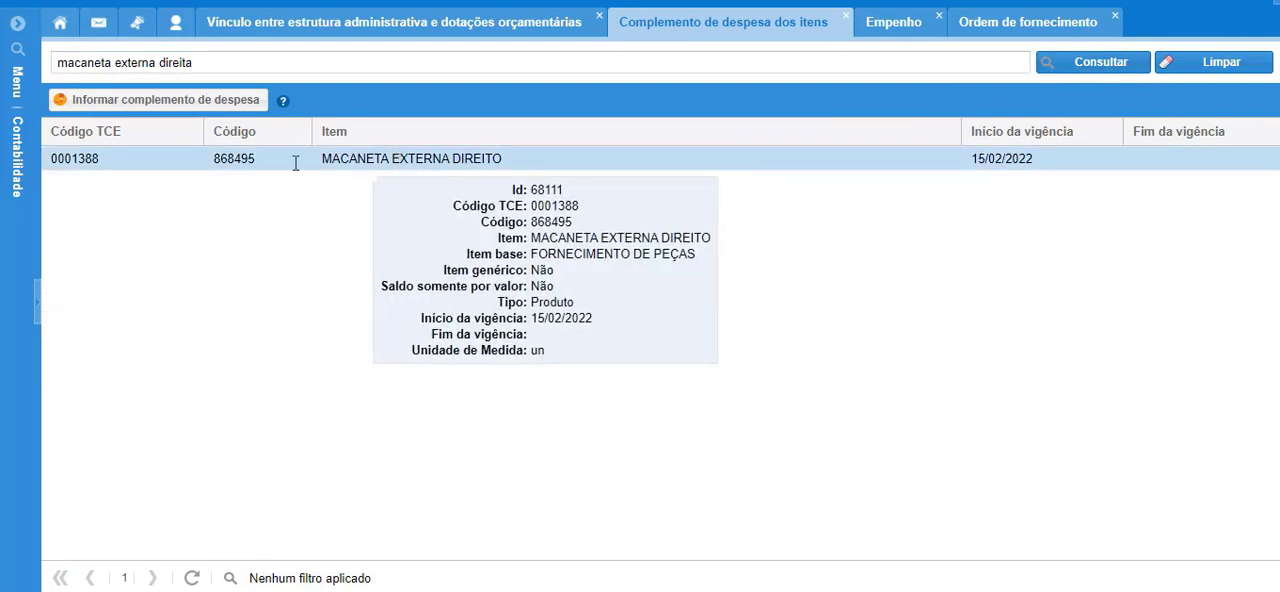
{"action": "left_click", "coordinate": [141, 104]}
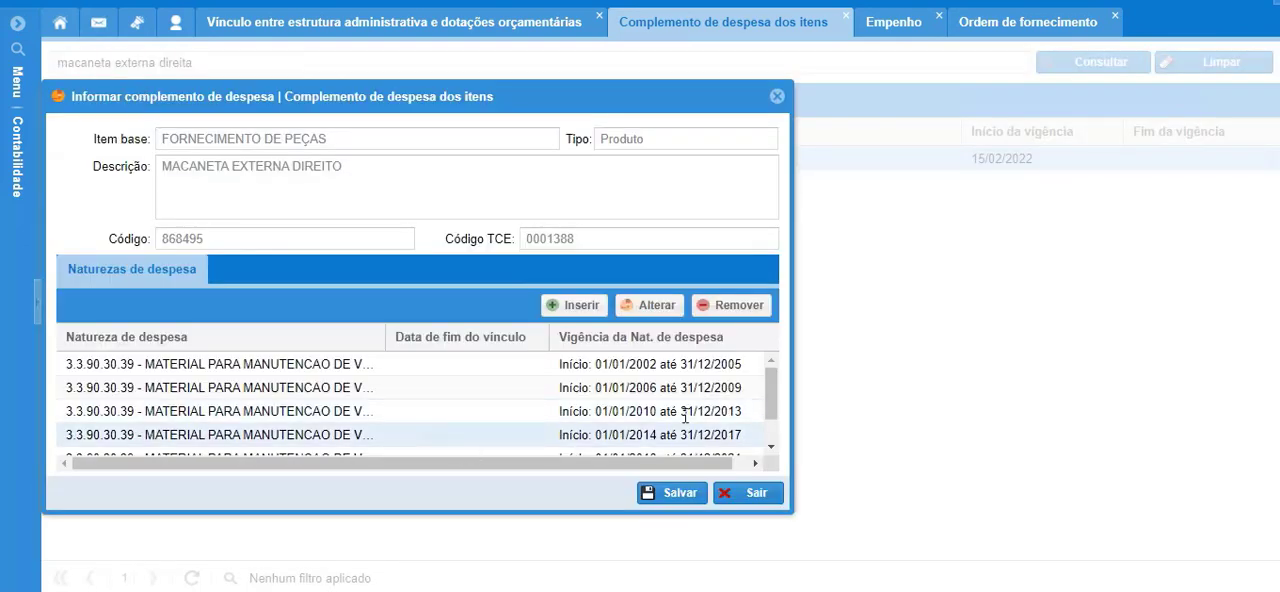
{"action": "scroll", "coordinate": [765, 410], "scroll_direction": "down", "scroll_amount": 2}
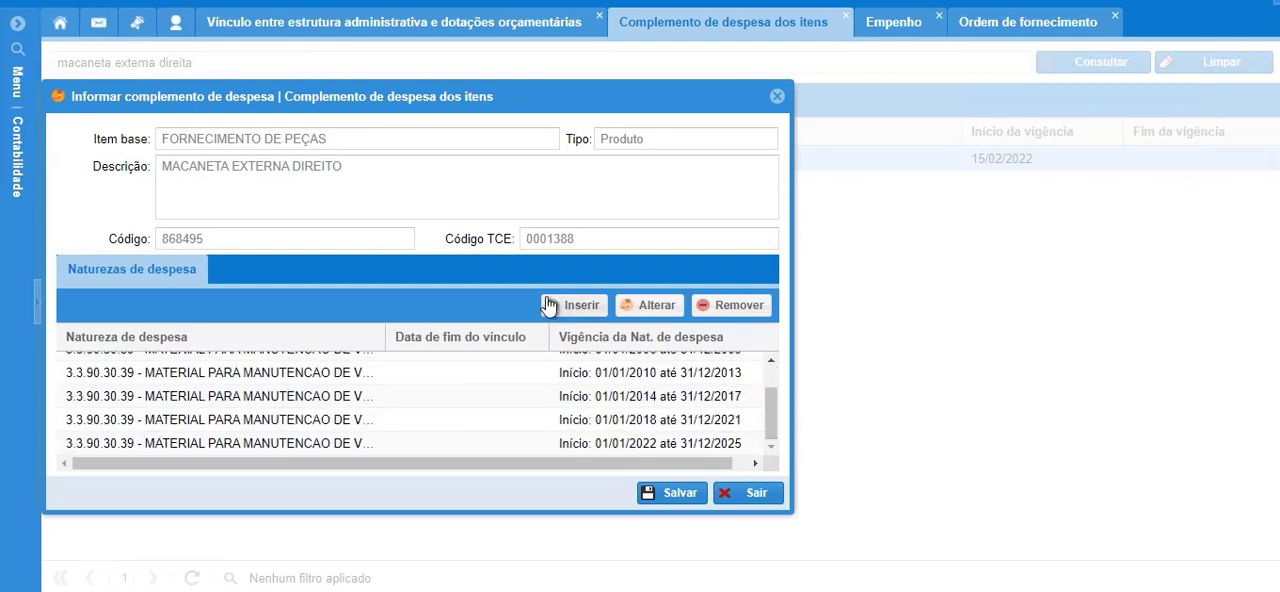
{"action": "left_click", "coordinate": [578, 305]}
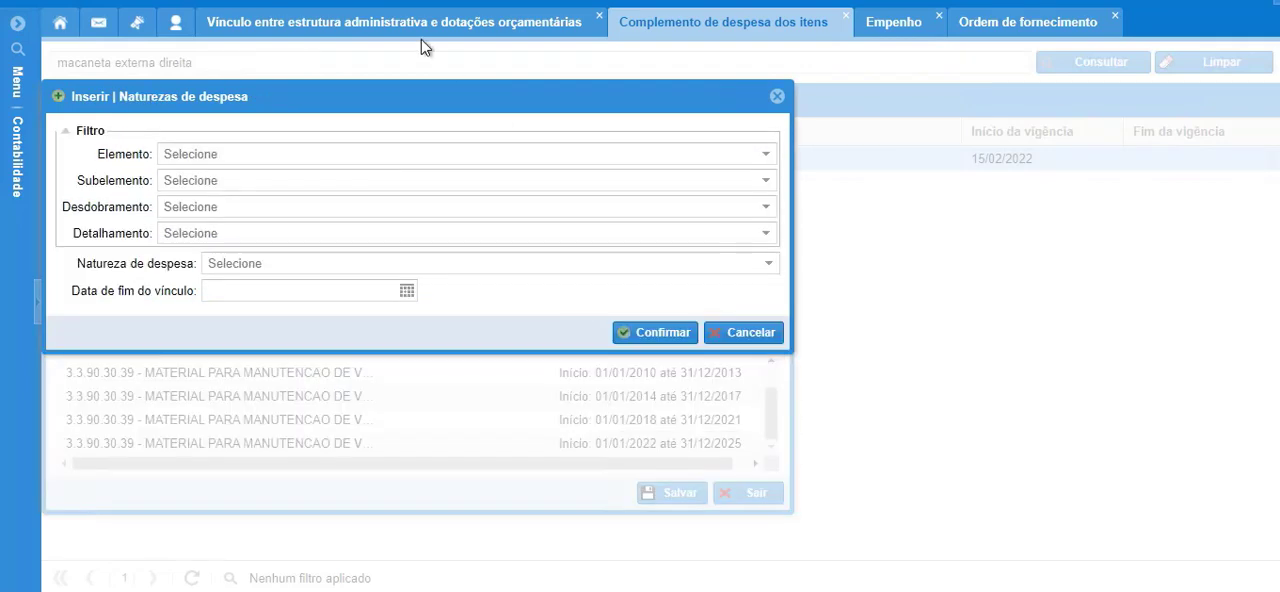
{"action": "left_click_drag", "start_coordinate": [400, 100], "coordinate": [785, 257]}
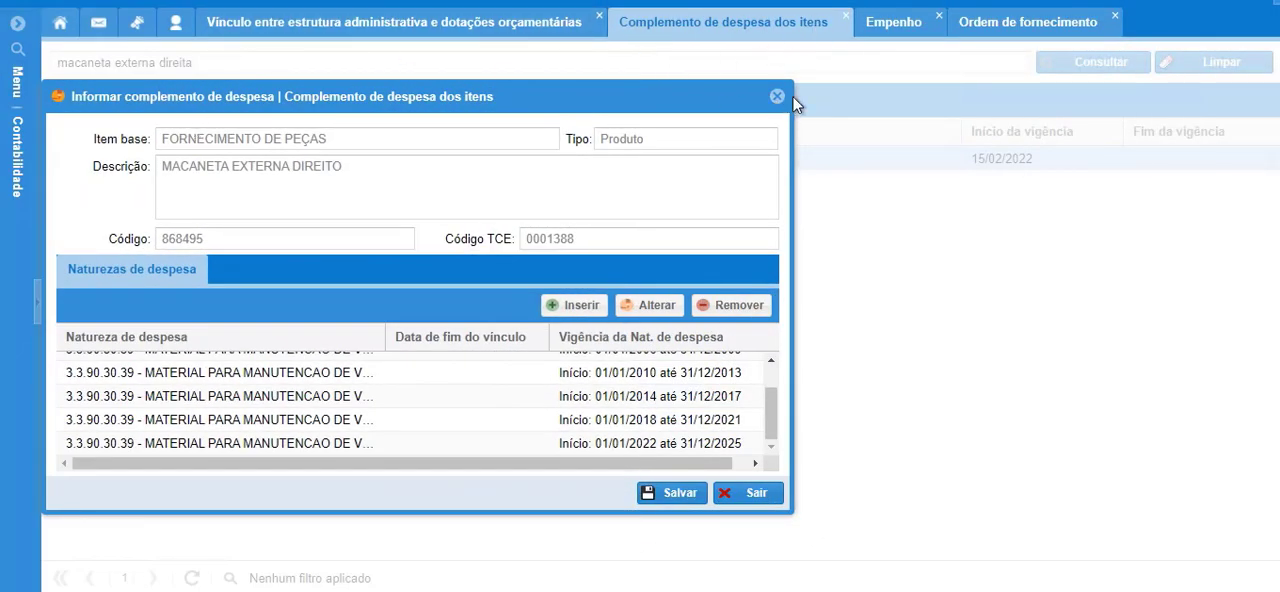
Return to the commitment, close the supply order data and view the items of OF 1912/2022 available for linking.
{"action": "left_click", "coordinate": [893, 30]}
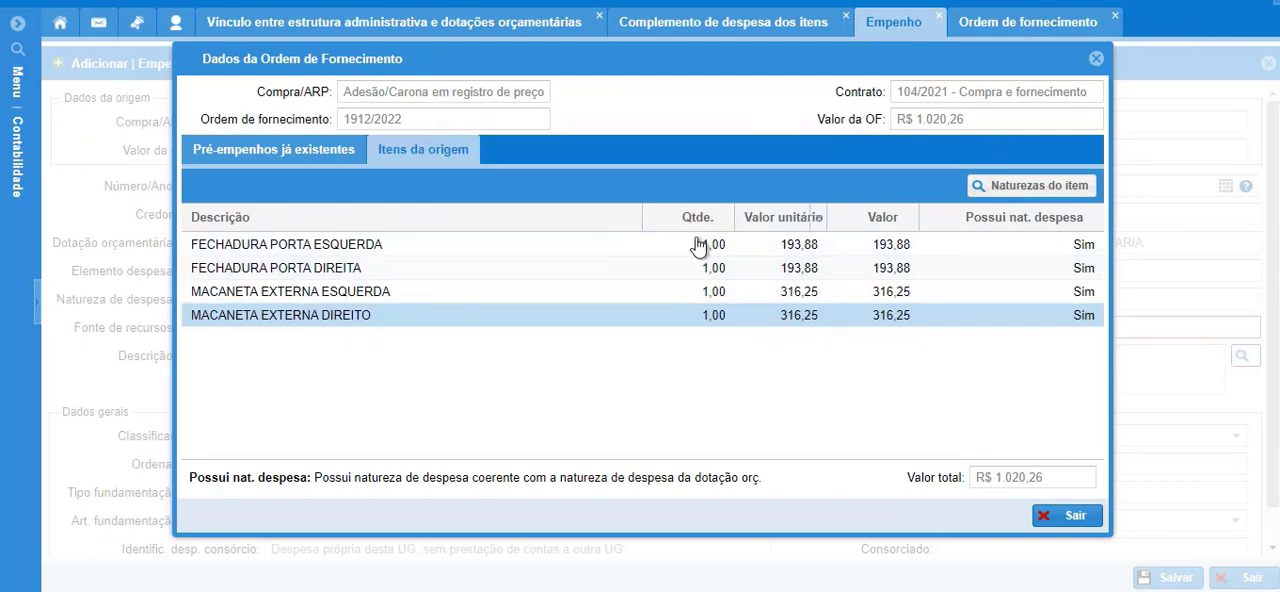
{"action": "left_click", "coordinate": [1096, 59]}
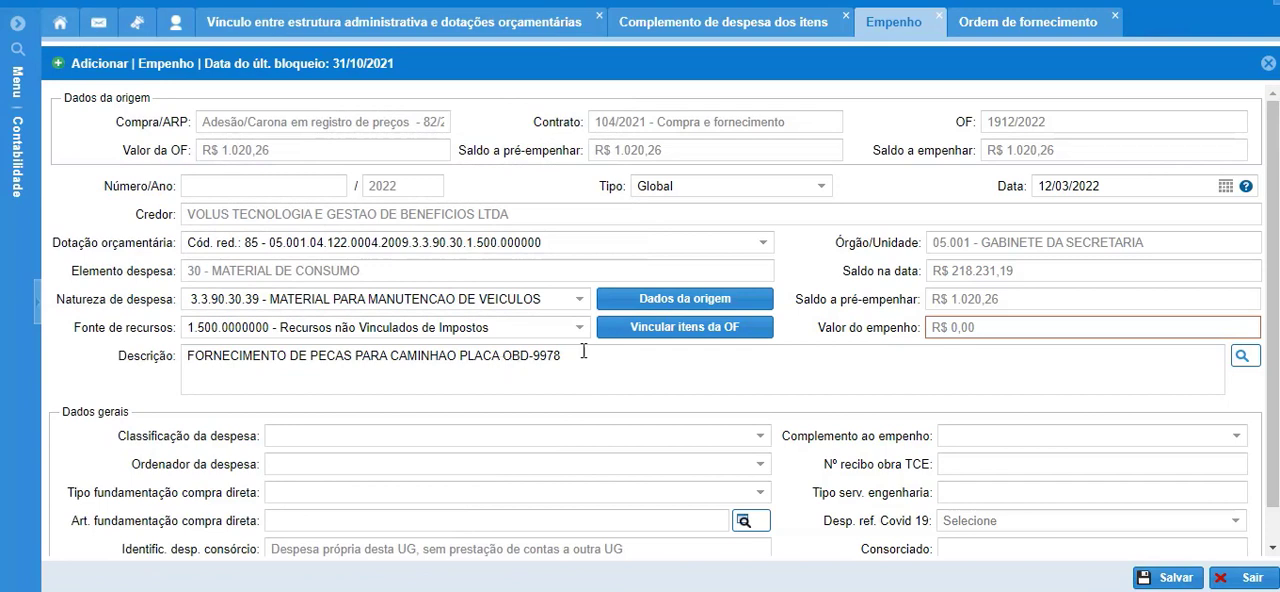
{"action": "left_click", "coordinate": [673, 332]}
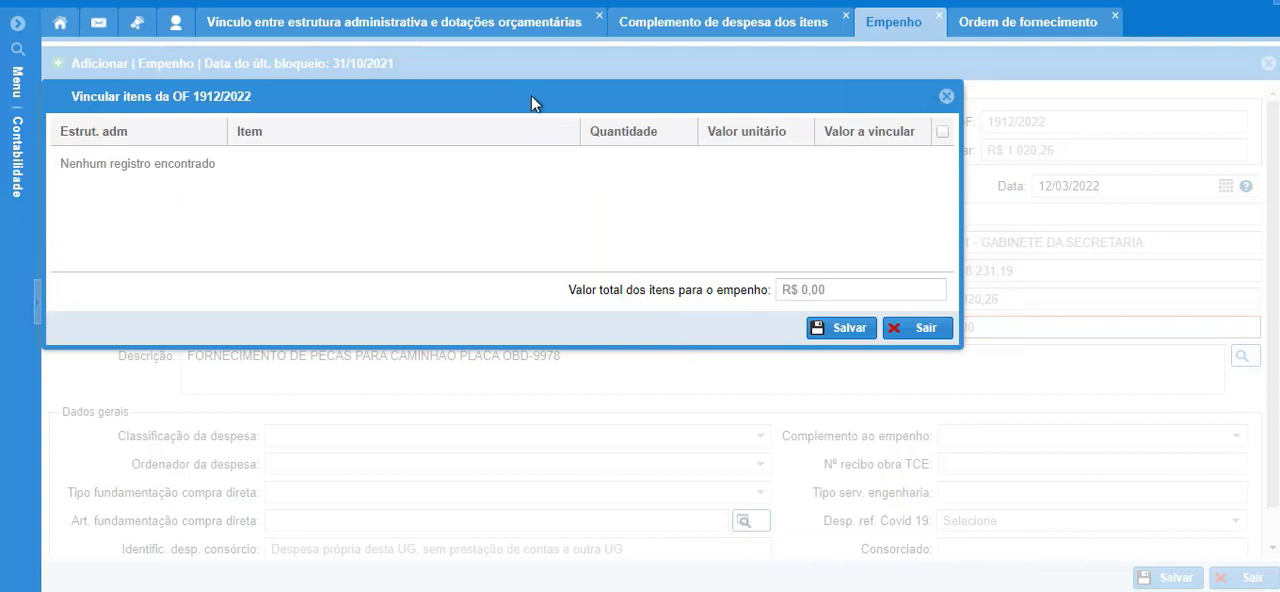
{"action": "left_click_drag", "start_coordinate": [540, 96], "coordinate": [774, 337]}
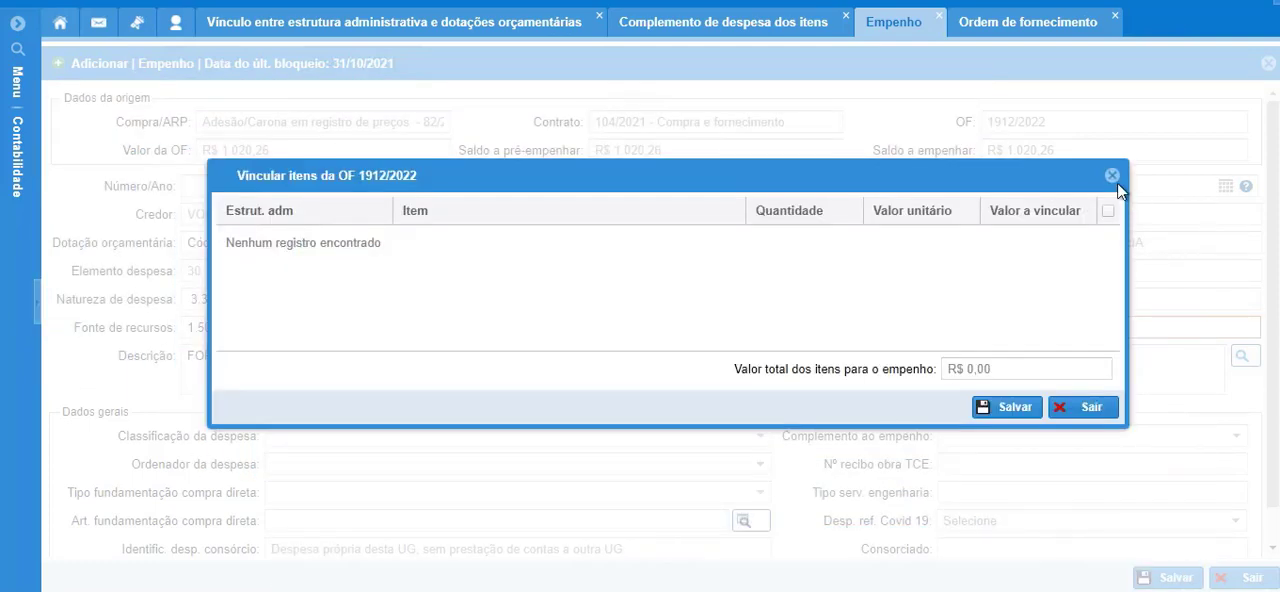
{"action": "left_click", "coordinate": [1112, 178]}
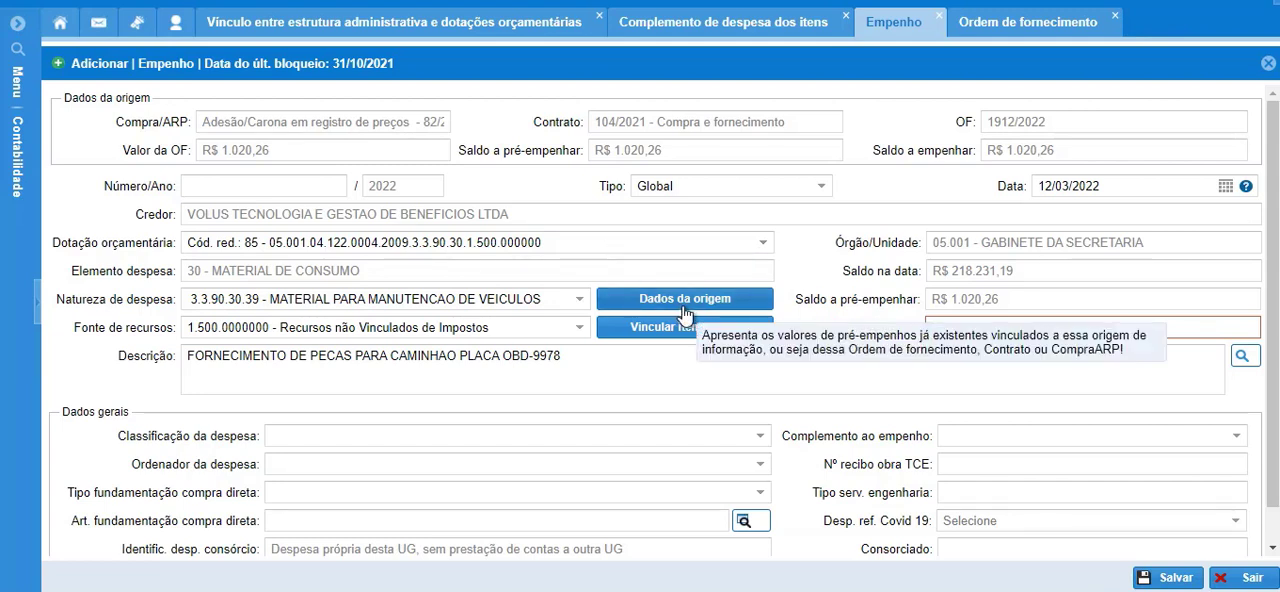
Examine the administrative structure of the supply order's items and compare them with the commitment's origin items.
{"action": "left_click", "coordinate": [1028, 24]}
{"action": "left_click", "coordinate": [214, 132]}
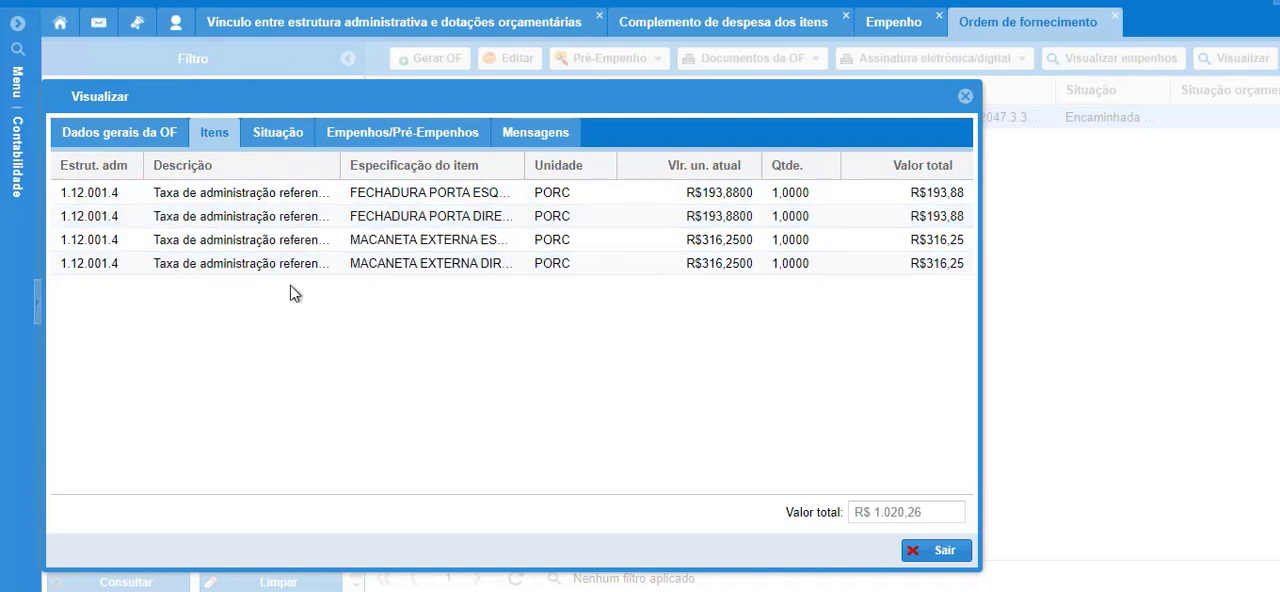
{"action": "left_click", "coordinate": [893, 22]}
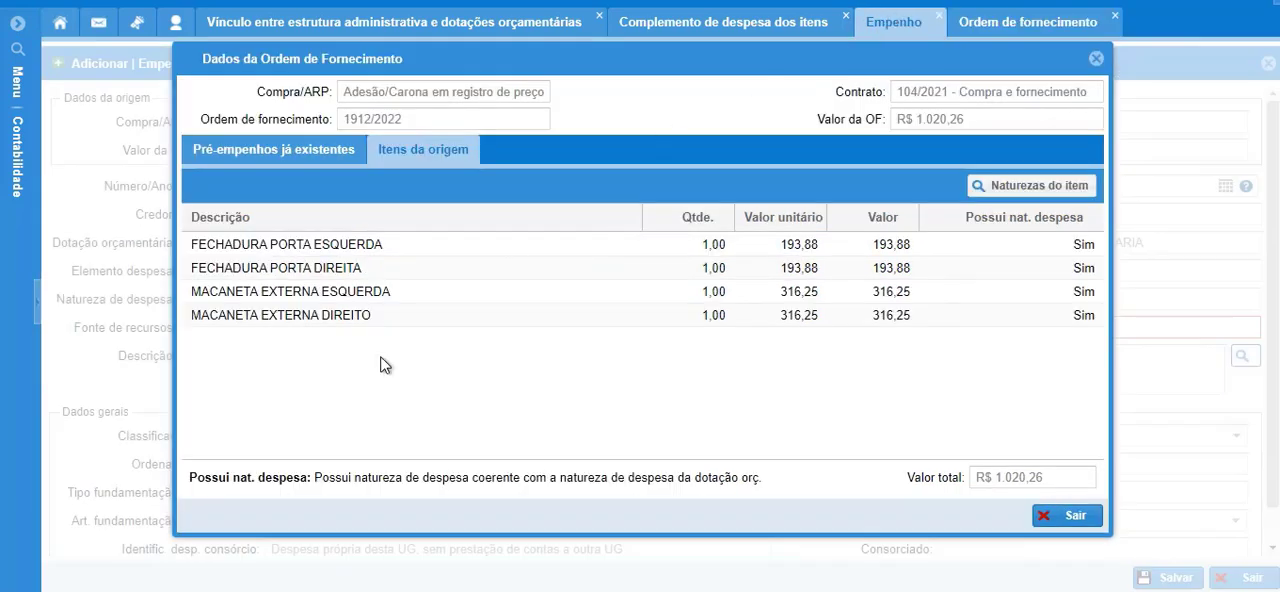
{"action": "left_click", "coordinate": [1096, 59]}
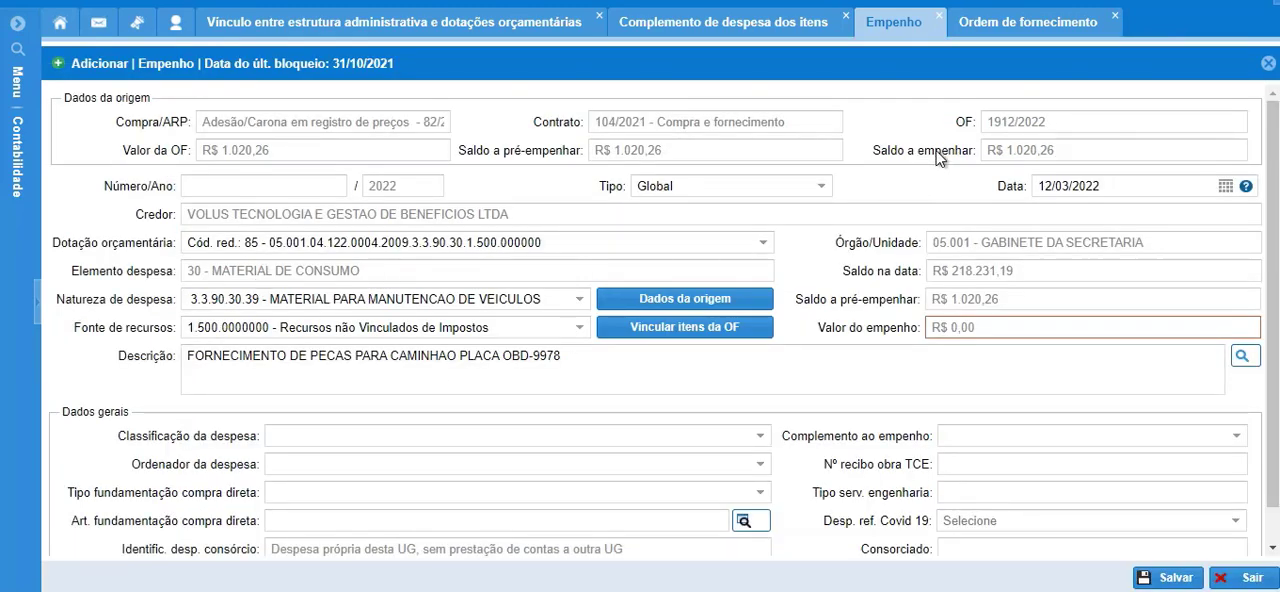
{"action": "left_click", "coordinate": [995, 24]}
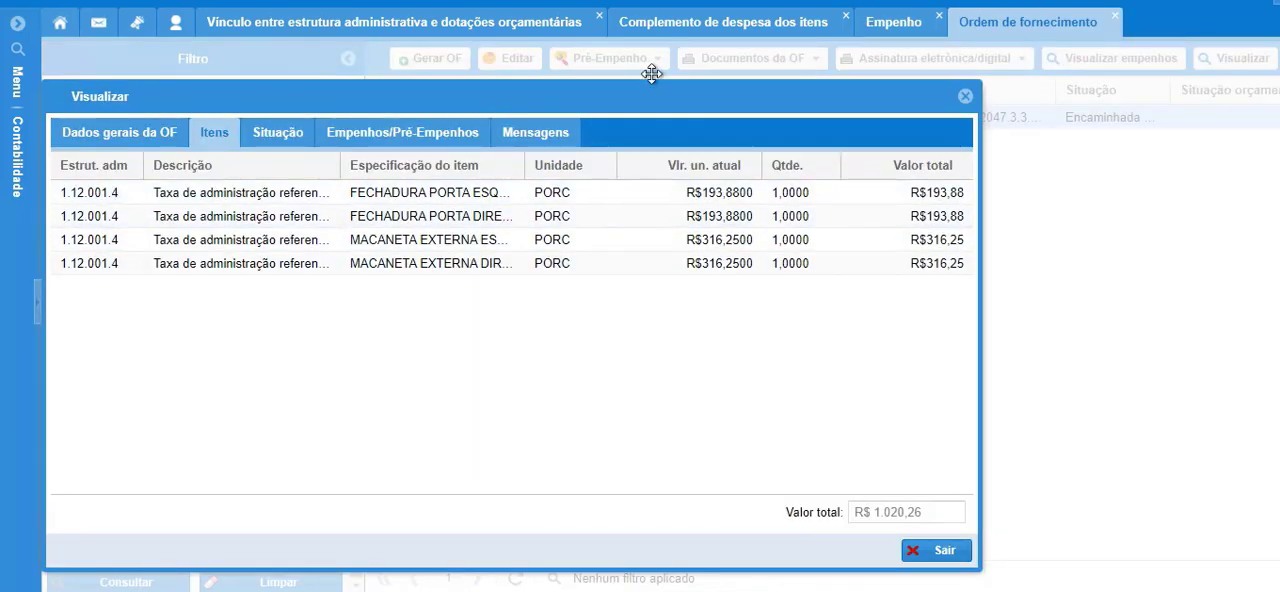
Locate 1.12.001.4 - SECRETARIA MUNICIPAL DE OBRAS in the administrative structure and review its linked budget allocations.
{"action": "left_click", "coordinate": [318, 30]}
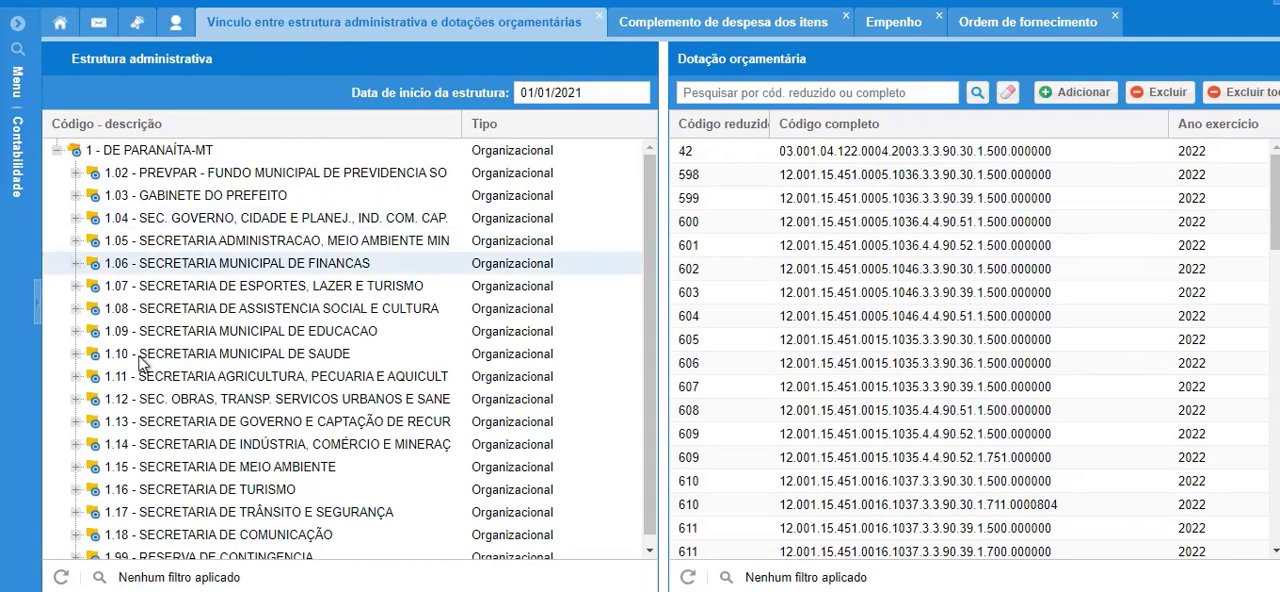
{"action": "scroll", "coordinate": [66, 395], "scroll_direction": "down", "scroll_amount": 1}
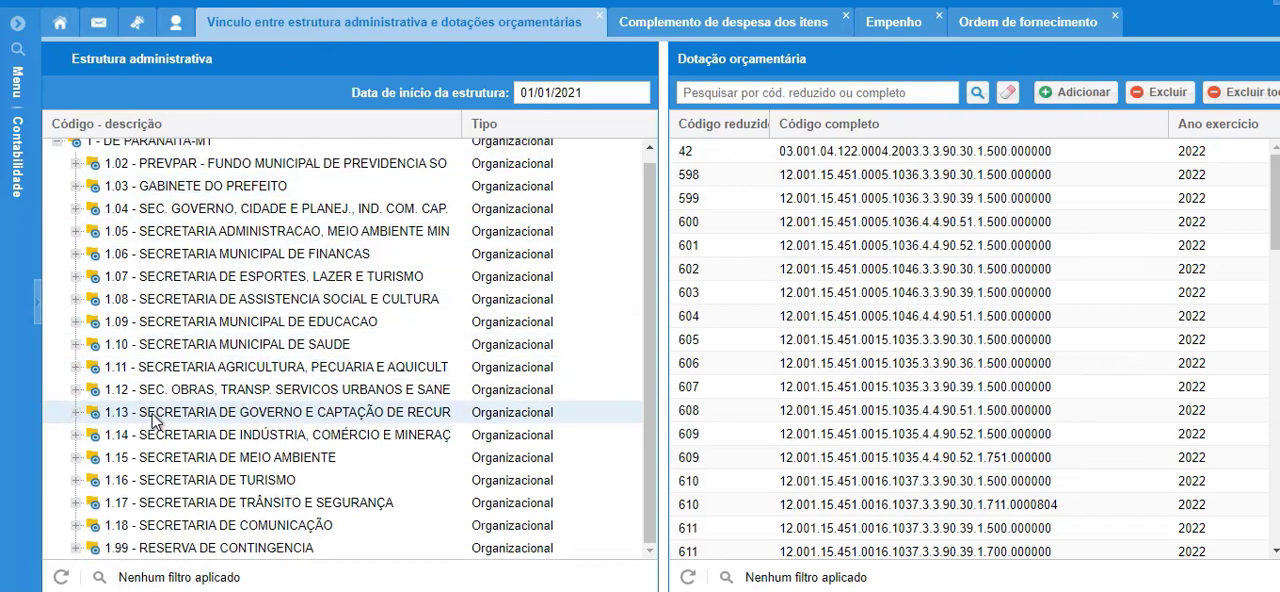
{"action": "left_click", "coordinate": [77, 391]}
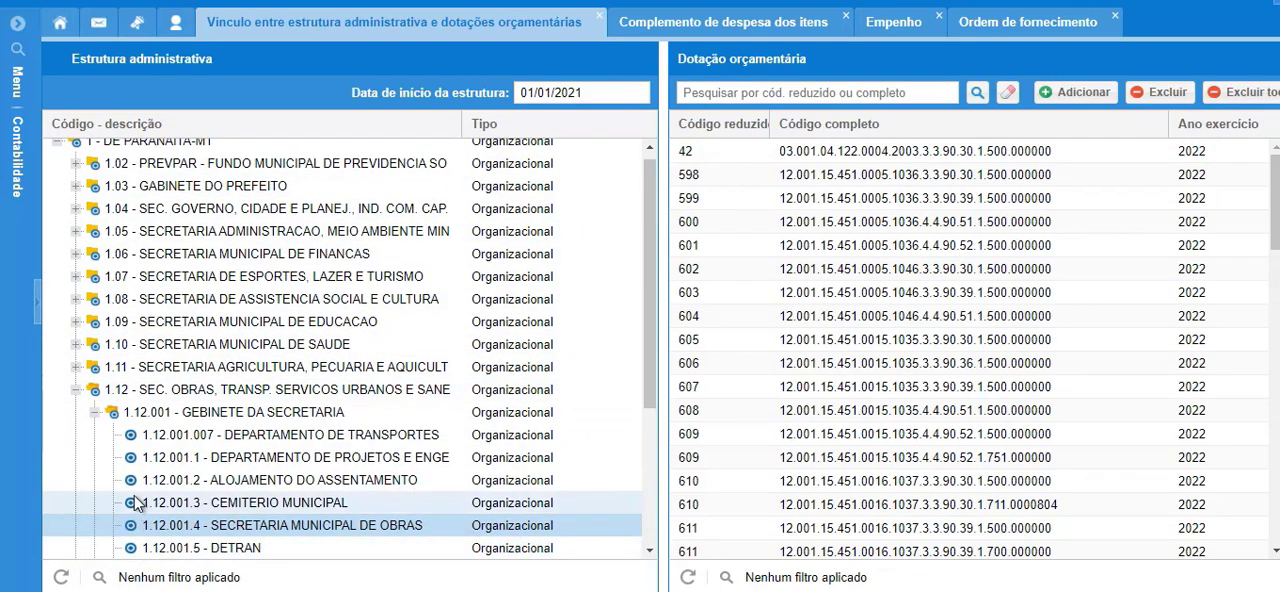
{"action": "scroll", "coordinate": [140, 540], "scroll_direction": "down", "scroll_amount": 3}
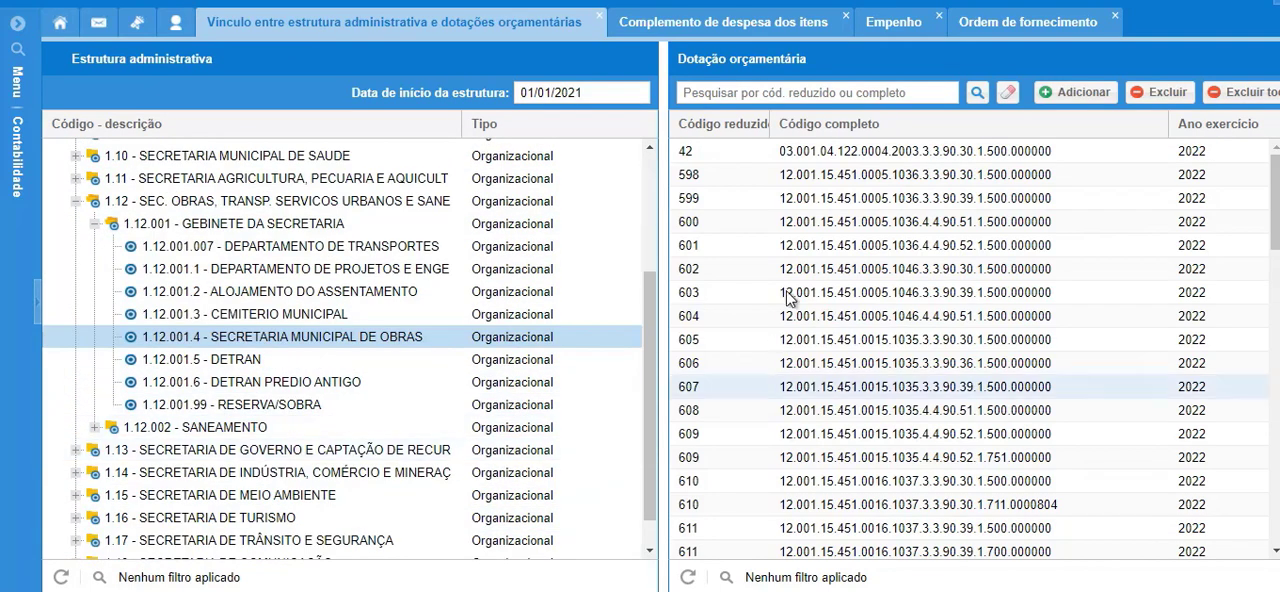
{"action": "scroll", "coordinate": [790, 450], "scroll_direction": "down", "scroll_amount": 10}
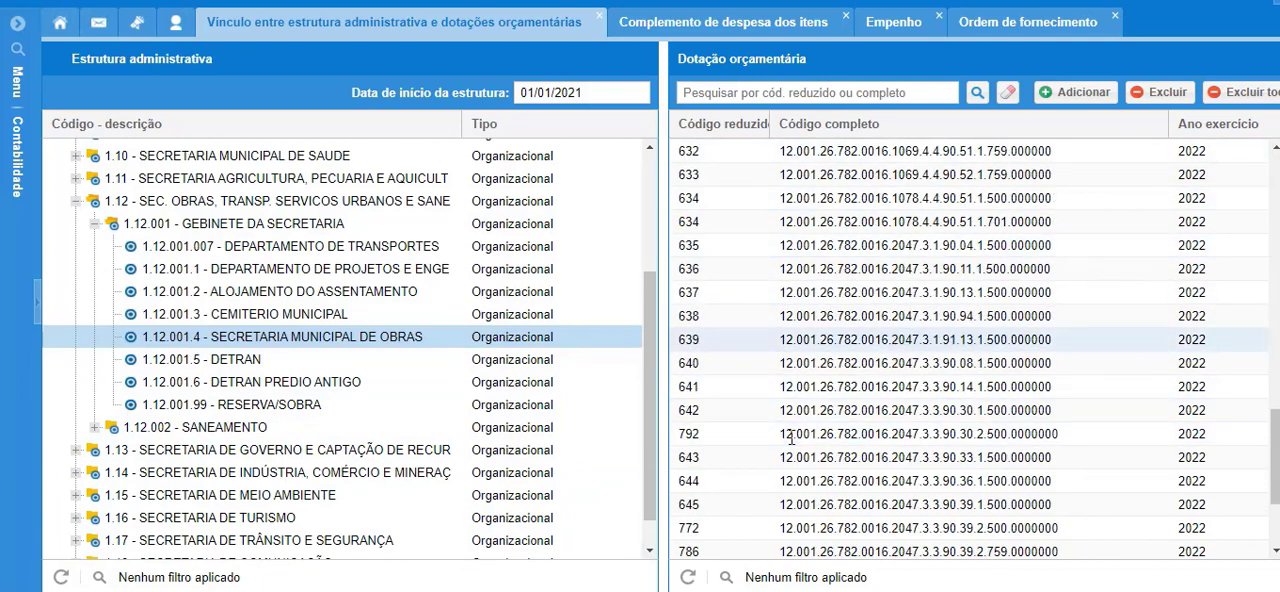
{"action": "scroll", "coordinate": [793, 451], "scroll_direction": "up", "scroll_amount": 4}
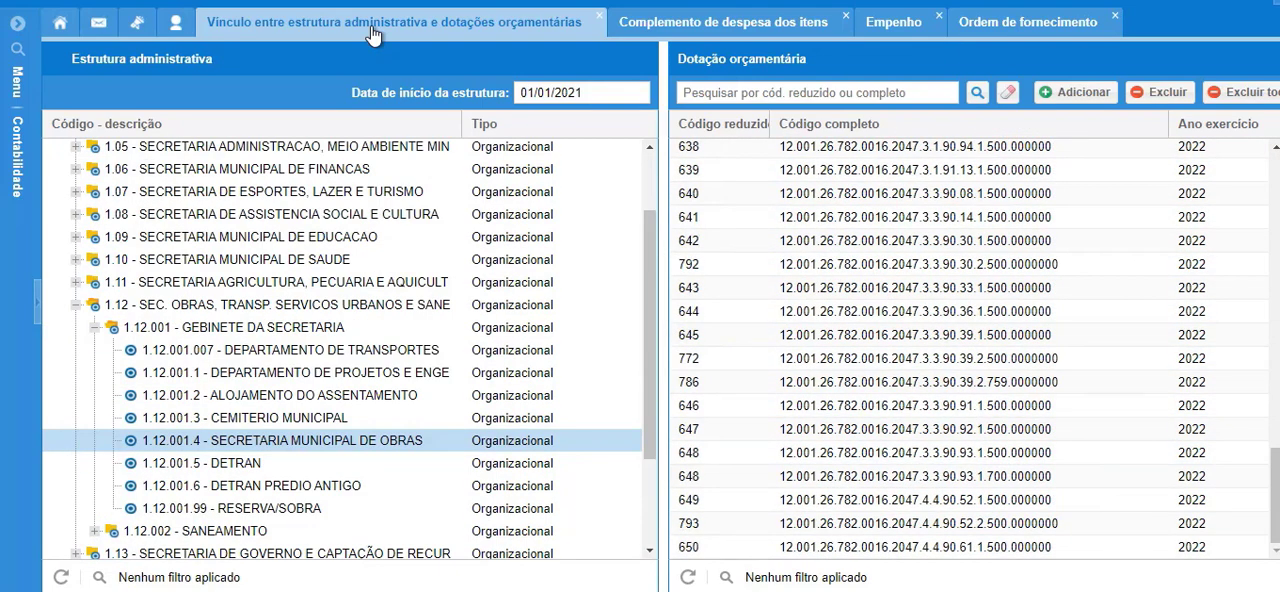
{"action": "scroll", "coordinate": [816, 220], "scroll_direction": "up", "scroll_amount": 12}
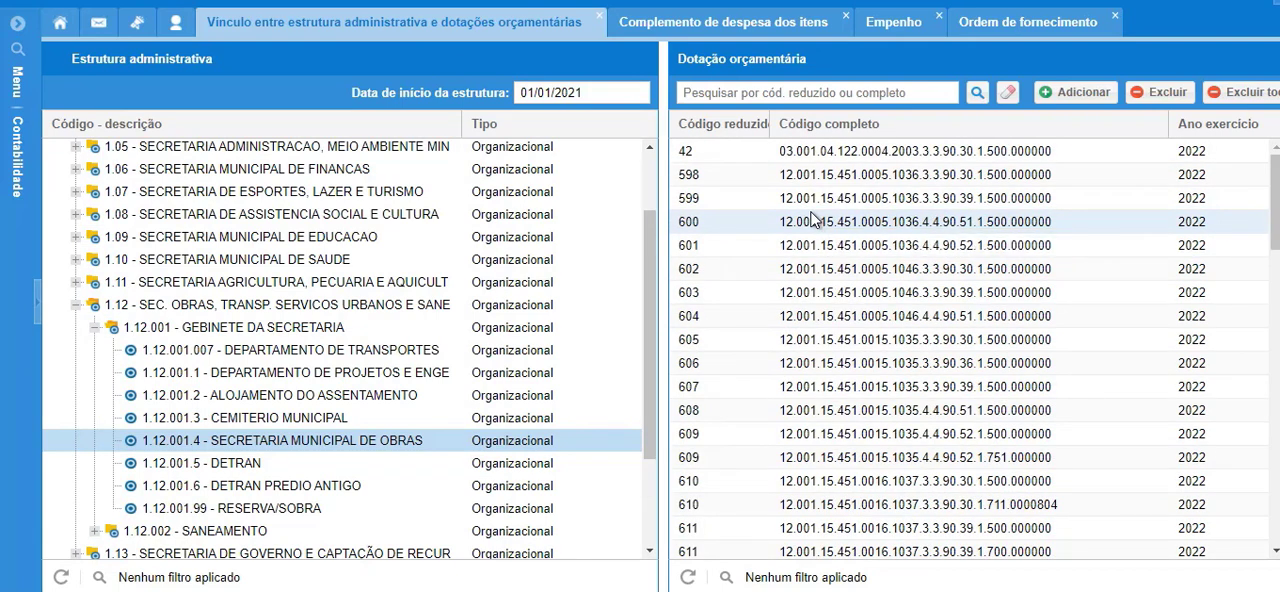
Link the budget allocation with reduced code 85 to 1.12.001.4 - SECRETARIA MUNICIPAL DE OBRAS and save.
{"action": "left_click", "coordinate": [1068, 95]}
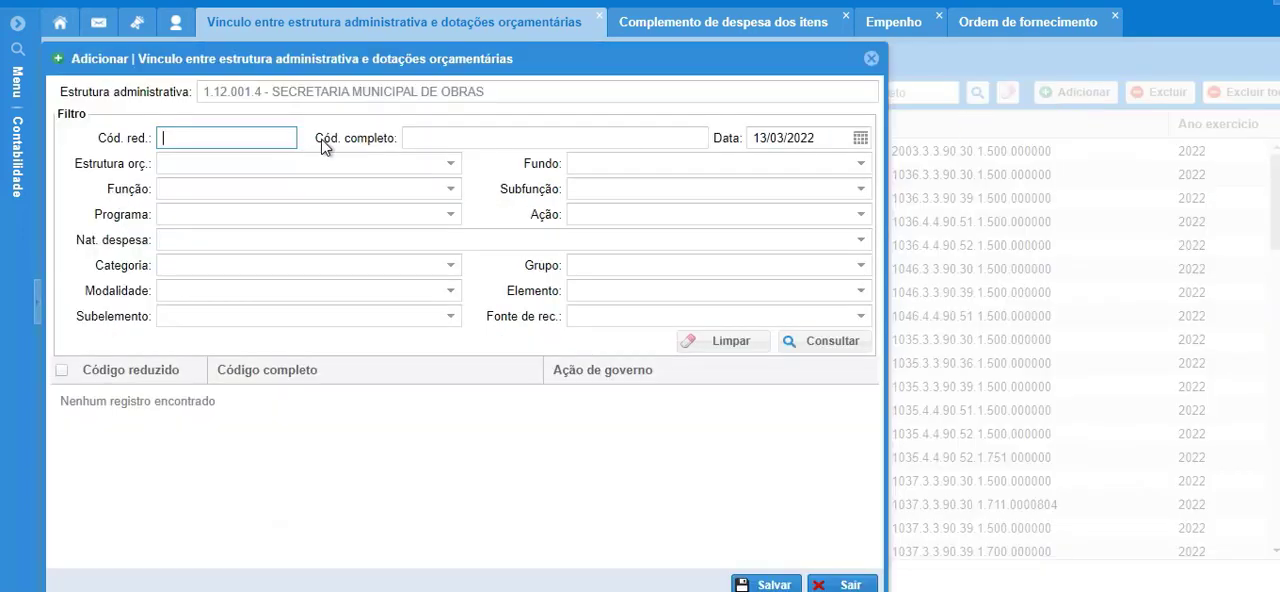
{"action": "type", "text": "85"}
{"action": "left_click", "coordinate": [822, 344]}
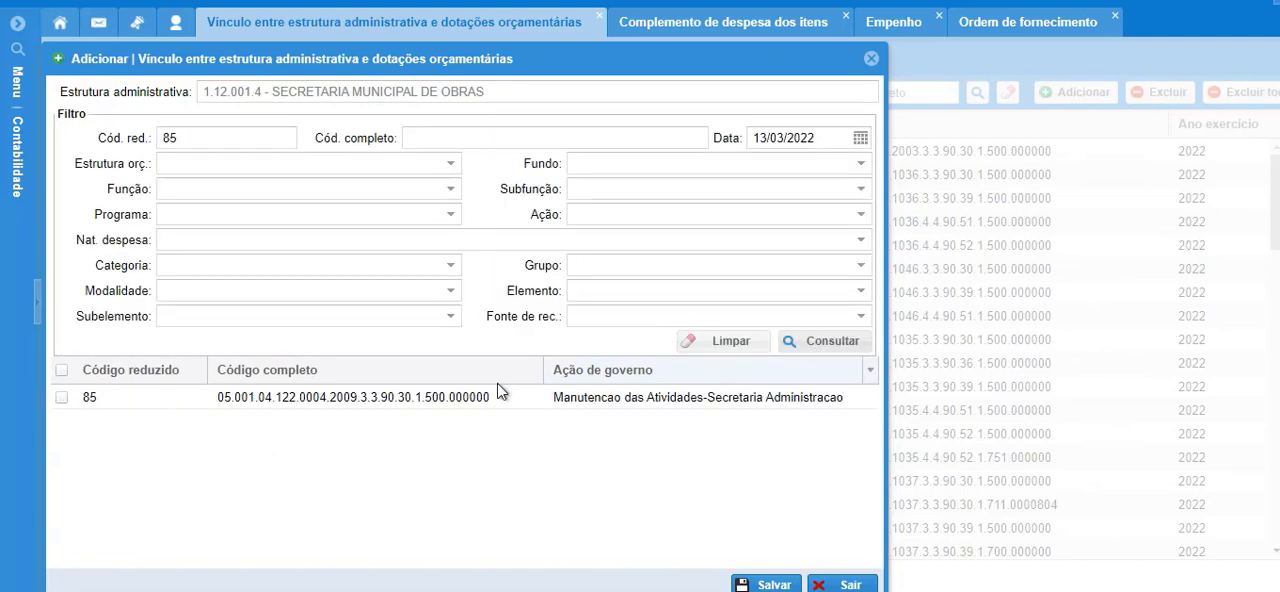
{"action": "left_click", "coordinate": [70, 400]}
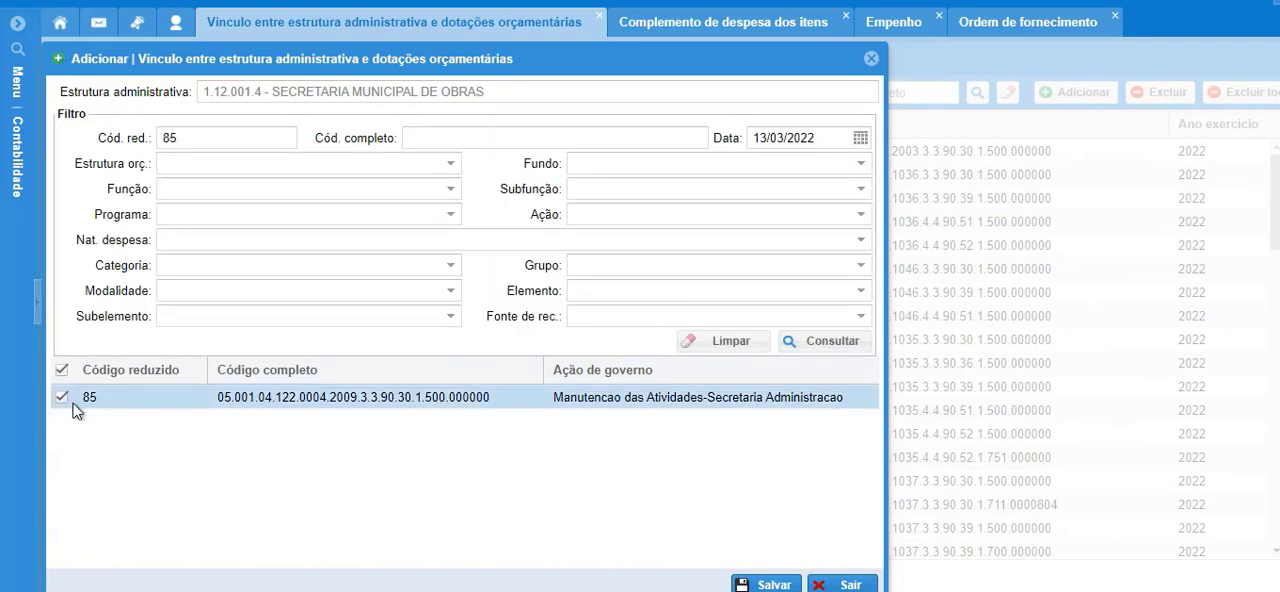
{"action": "left_click", "coordinate": [767, 585]}
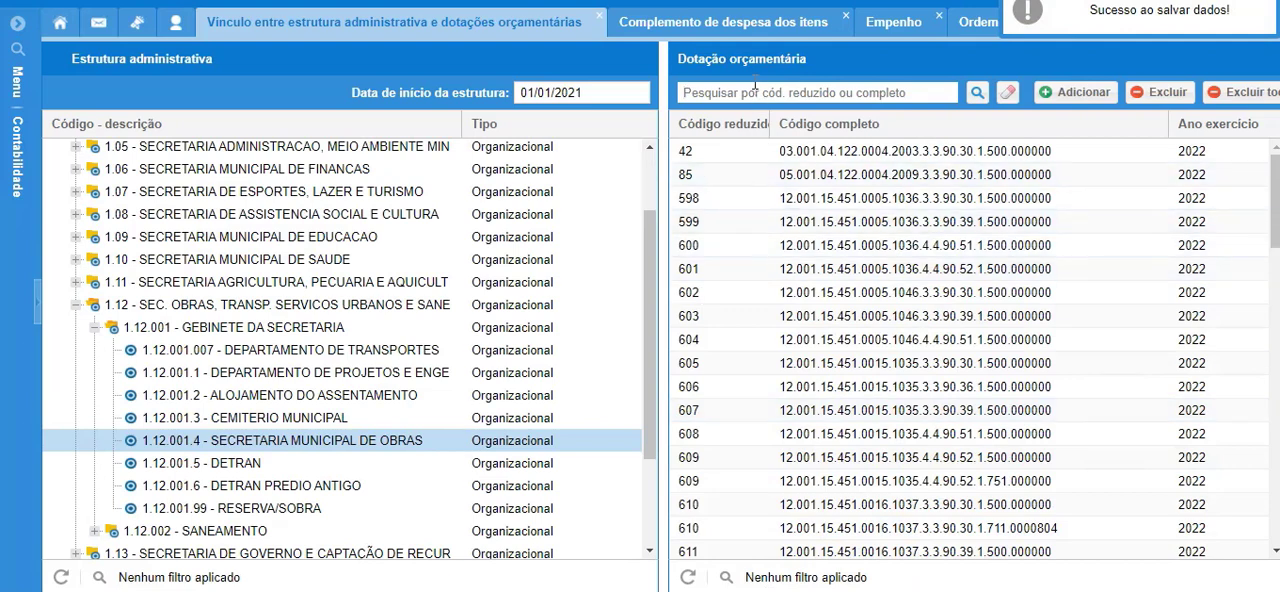
Return to the commitment and link FECHADURA PORTA ESQUERDA, MACANETA EXTERNA ESQUERDA and MACANETA EXTERNA DIREITO from OF 1912/2022, confirming the link.
{"action": "left_click", "coordinate": [895, 23]}
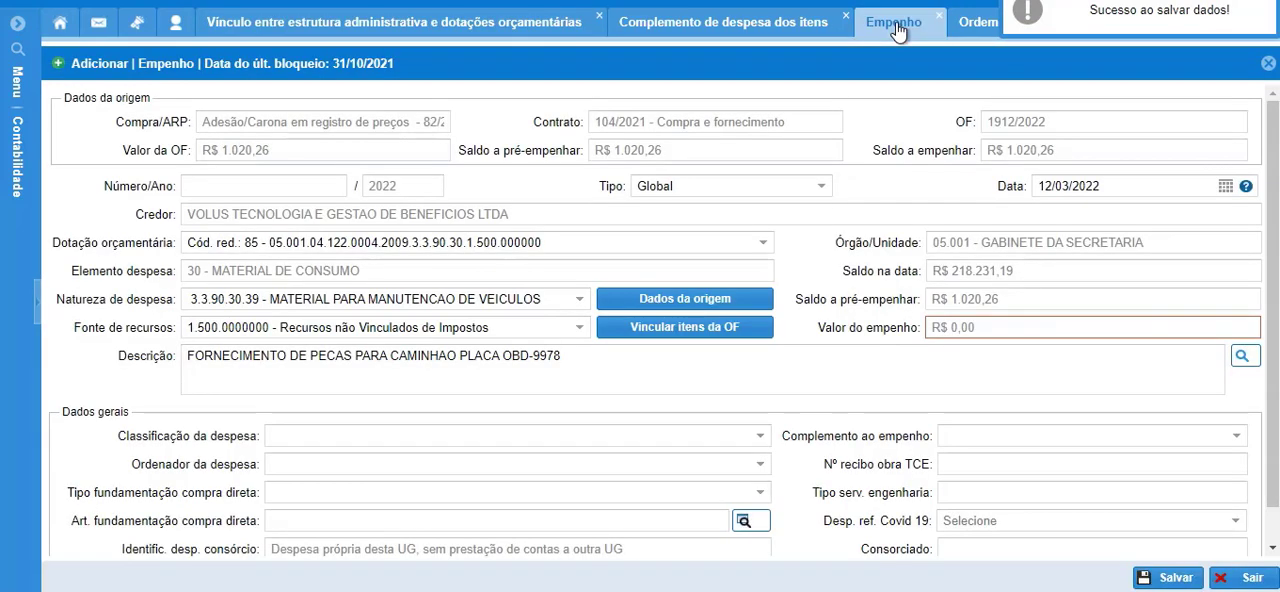
{"action": "left_click", "coordinate": [706, 342]}
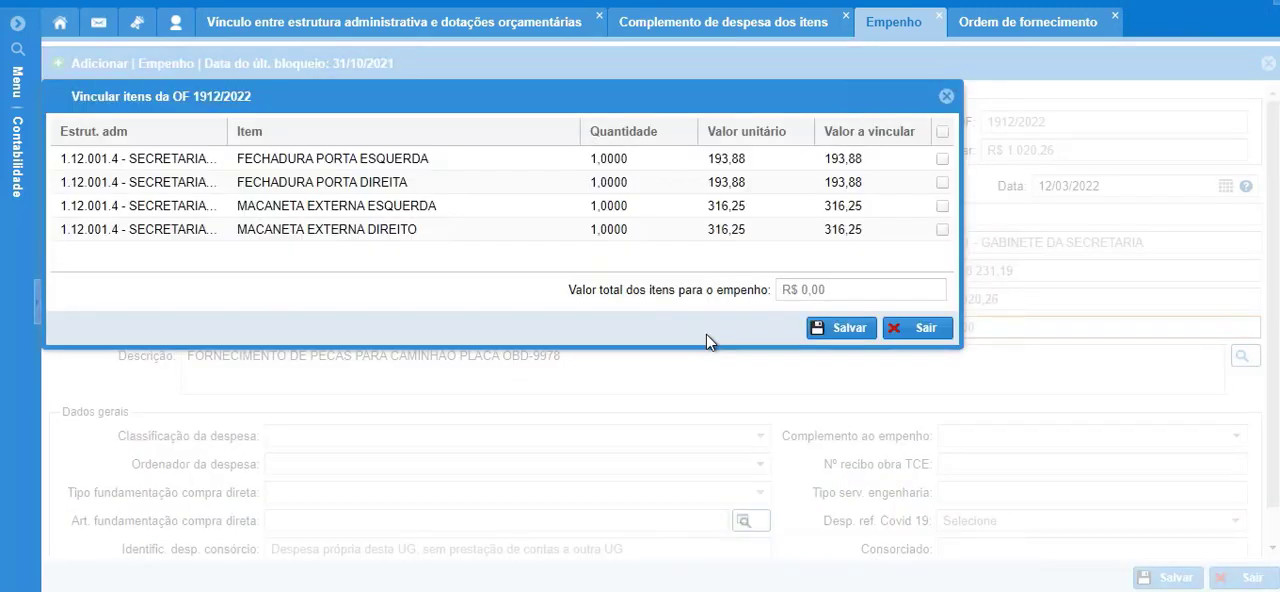
{"action": "left_click_drag", "start_coordinate": [460, 100], "coordinate": [686, 284]}
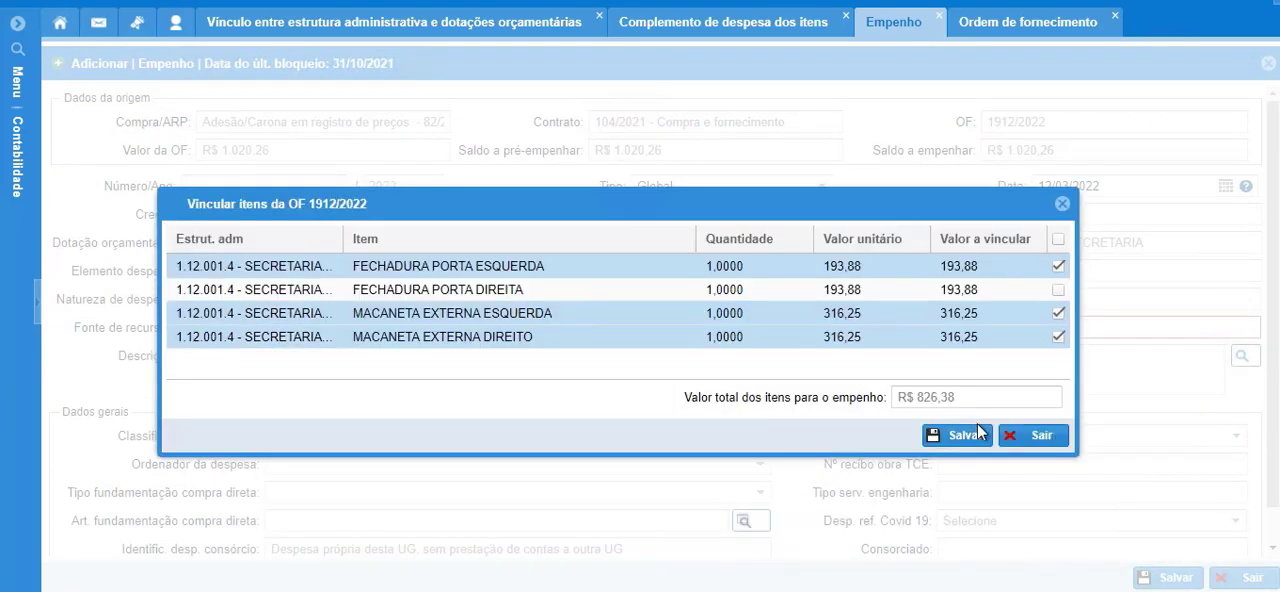
{"action": "left_click", "coordinate": [955, 438]}
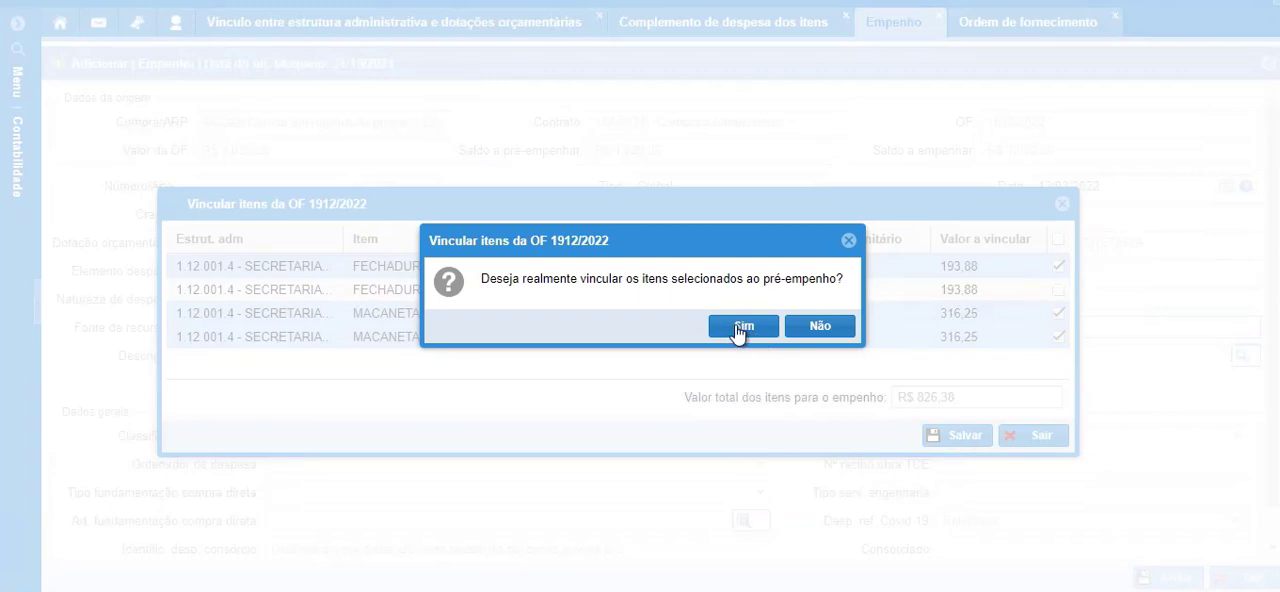
{"action": "left_click", "coordinate": [740, 327]}
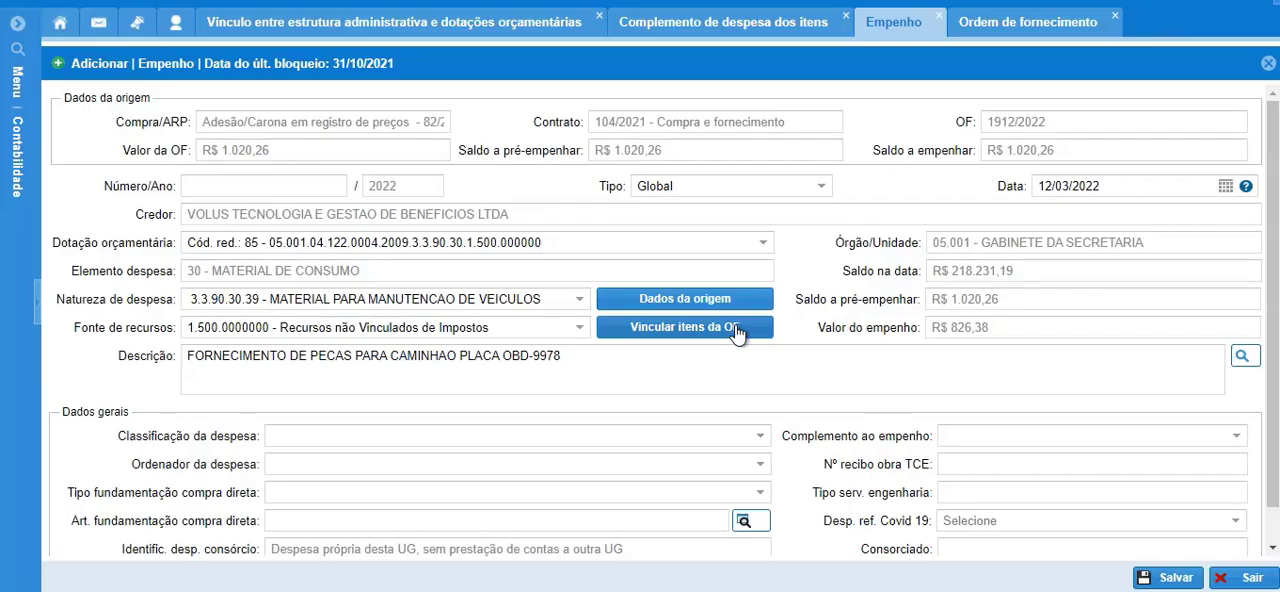
Classify the commitment's expense as Fornecedores, choose the expense authorizer, save it and leave the supply order selection.
{"action": "left_click", "coordinate": [760, 436]}
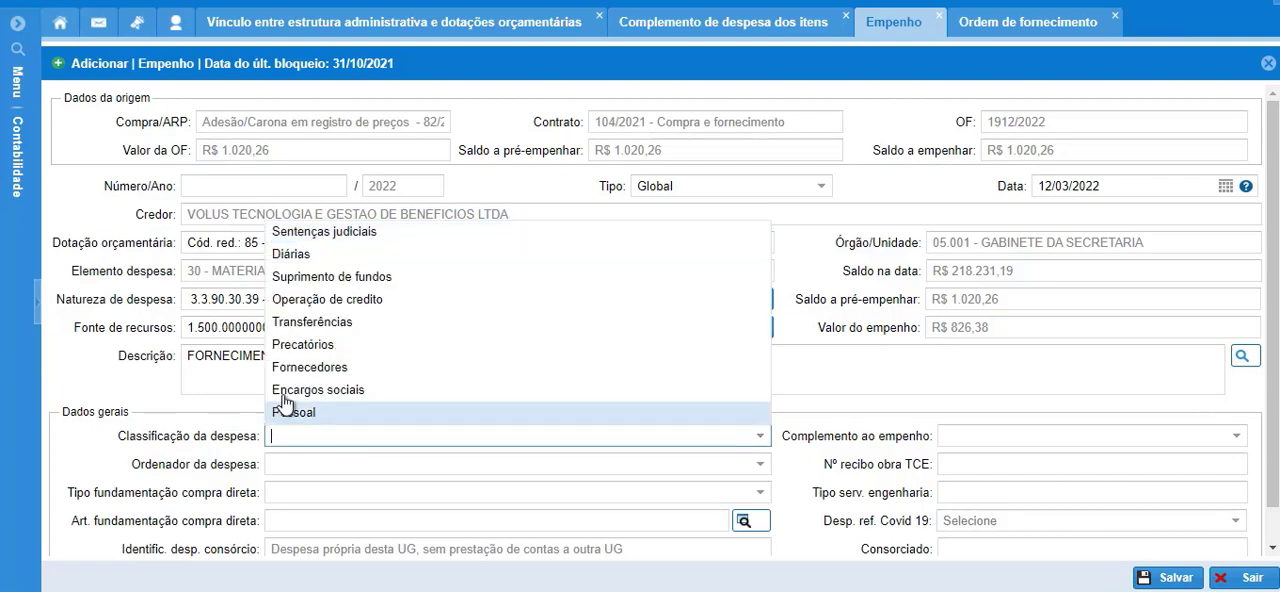
{"action": "left_click", "coordinate": [300, 370]}
{"action": "left_click", "coordinate": [760, 464]}
{"action": "left_click", "coordinate": [1168, 577]}
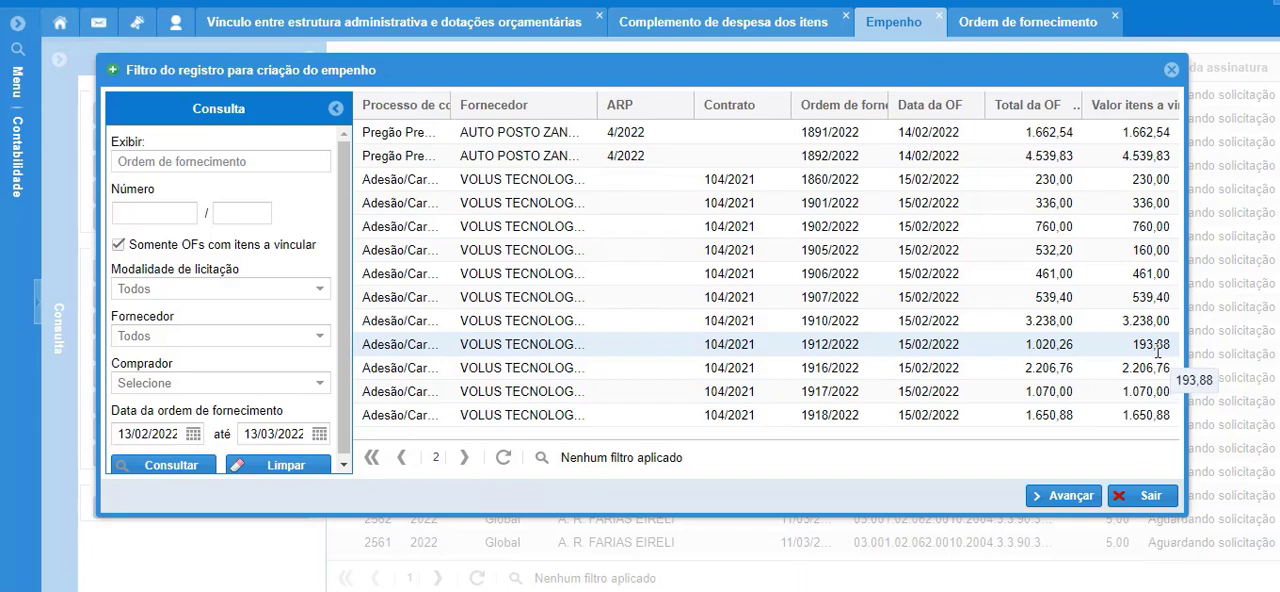
{"action": "left_click", "coordinate": [1145, 497]}
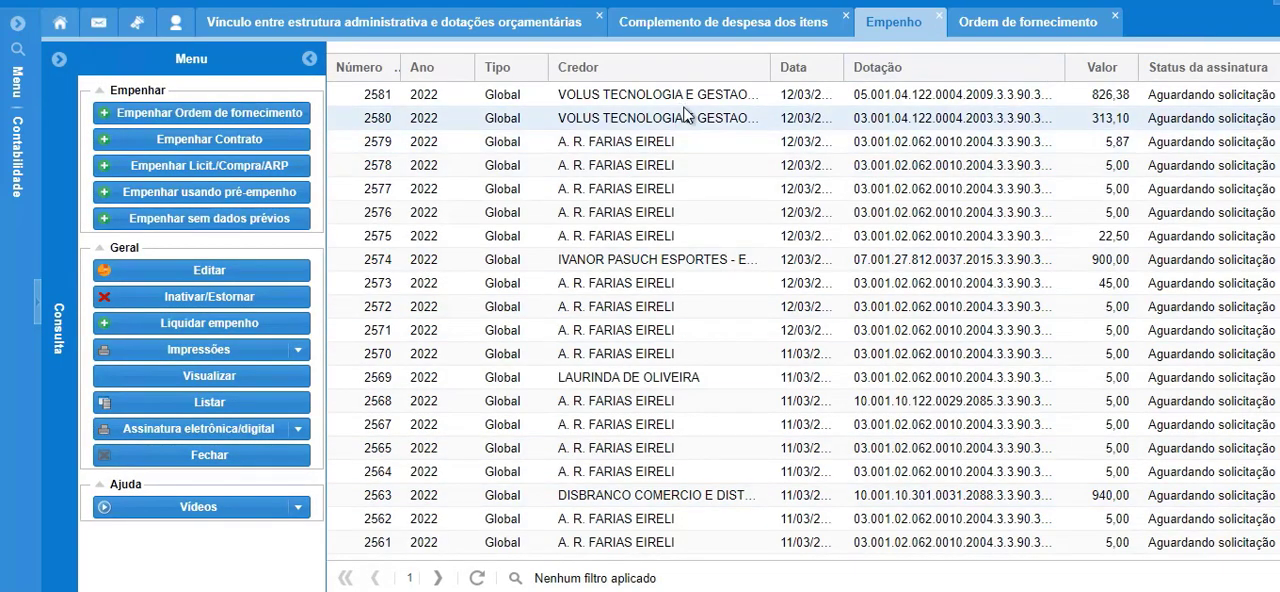
View the new commitment for OF 1912/2022, review its list of linked items and close it.
{"action": "double_click", "coordinate": [612, 95]}
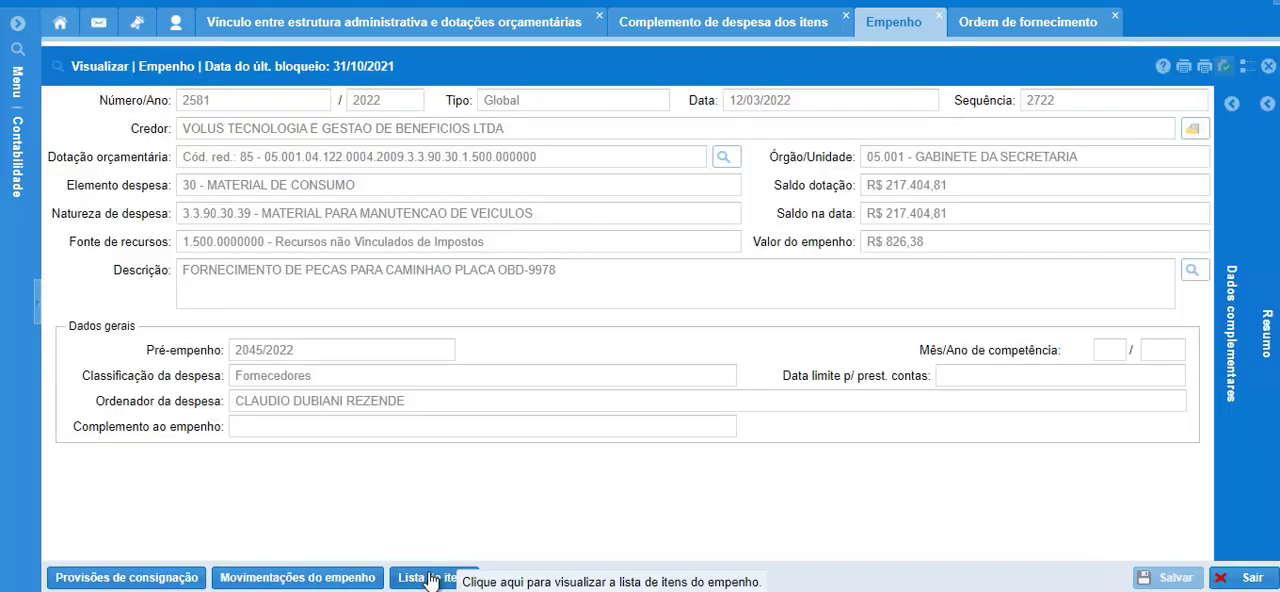
{"action": "left_click", "coordinate": [428, 580]}
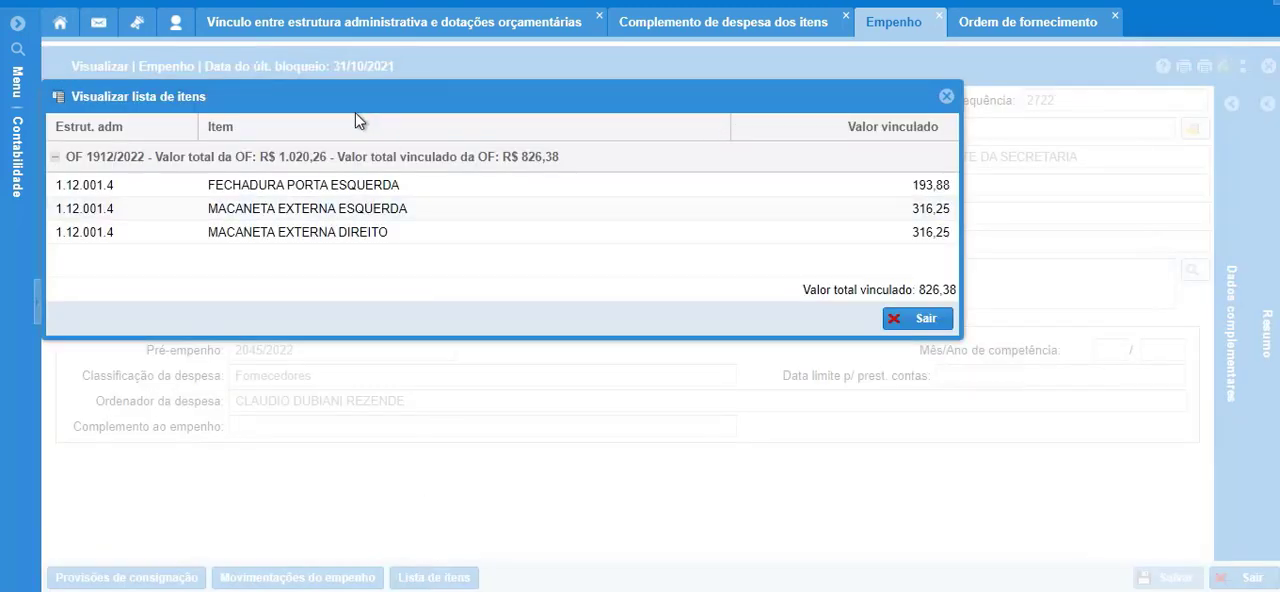
{"action": "left_click_drag", "start_coordinate": [354, 91], "coordinate": [589, 271]}
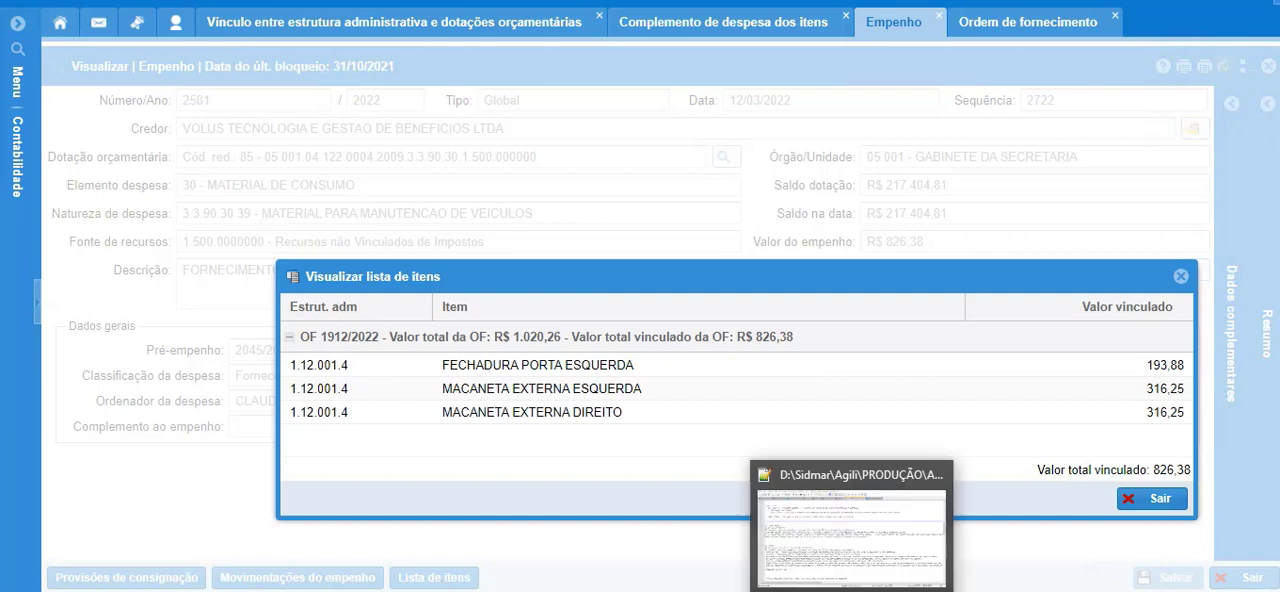
{"action": "left_click", "coordinate": [1157, 499]}
{"action": "left_click", "coordinate": [1268, 66]}
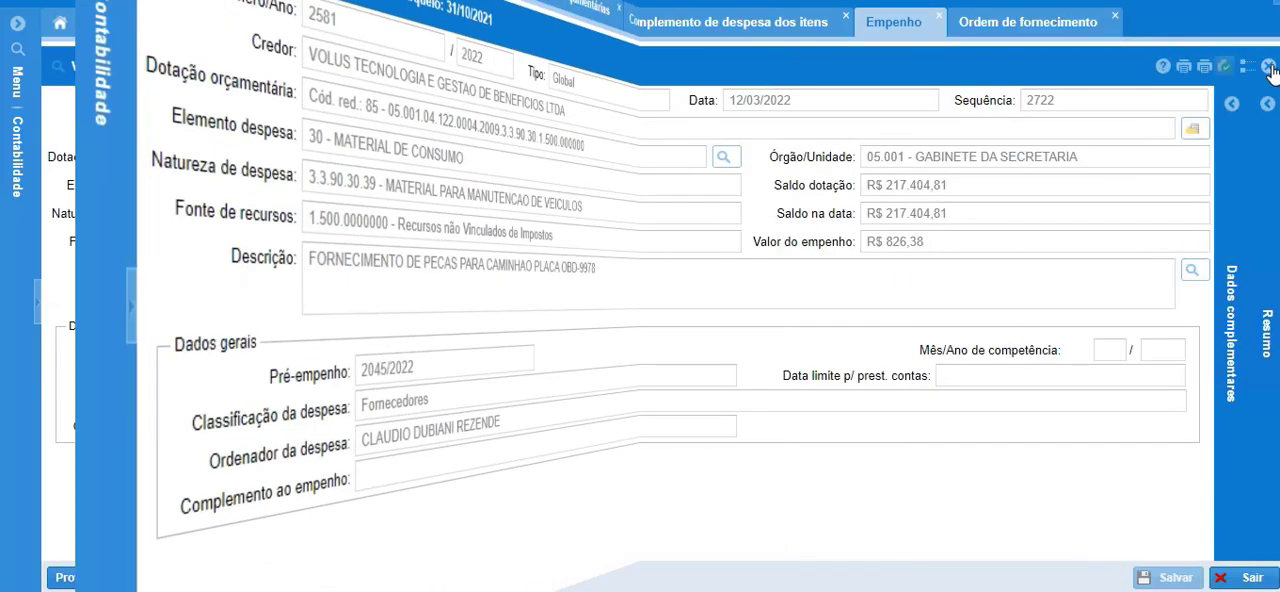
{"action": "left_click", "coordinate": [1268, 66]}
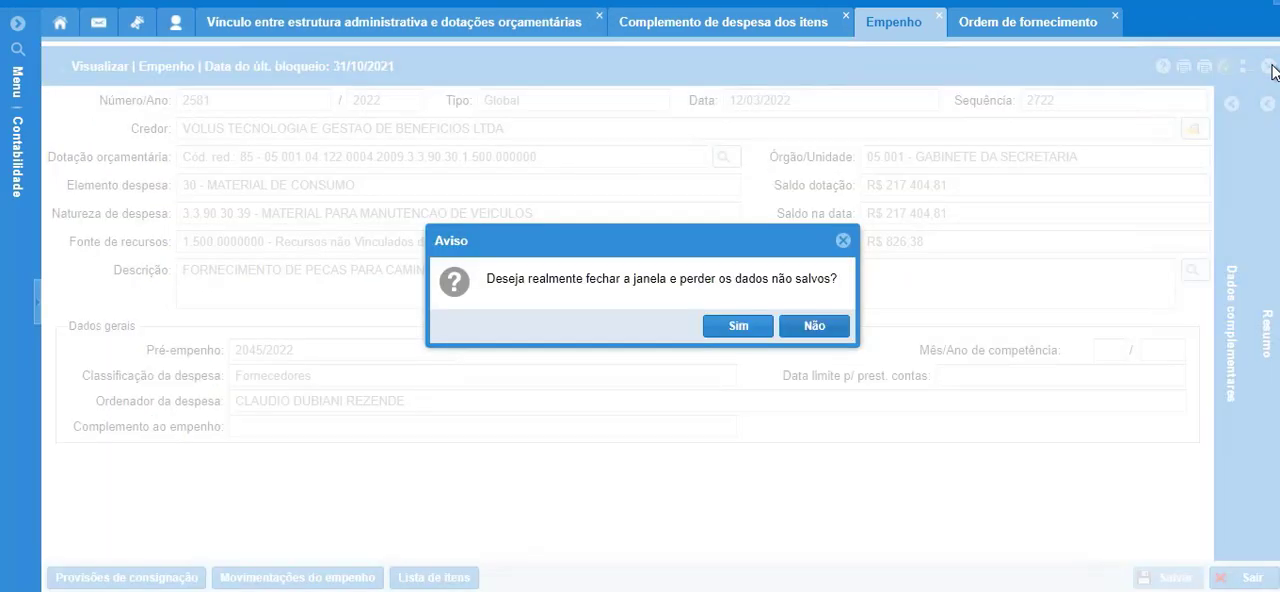
{"action": "left_click", "coordinate": [735, 326]}
Close the item's expense complement, revisit the budget allocations linked to 1.12.001.4 - SECRETARIA MUNICIPAL DE OBRAS and return to the commitment list.
{"action": "left_click", "coordinate": [712, 22]}
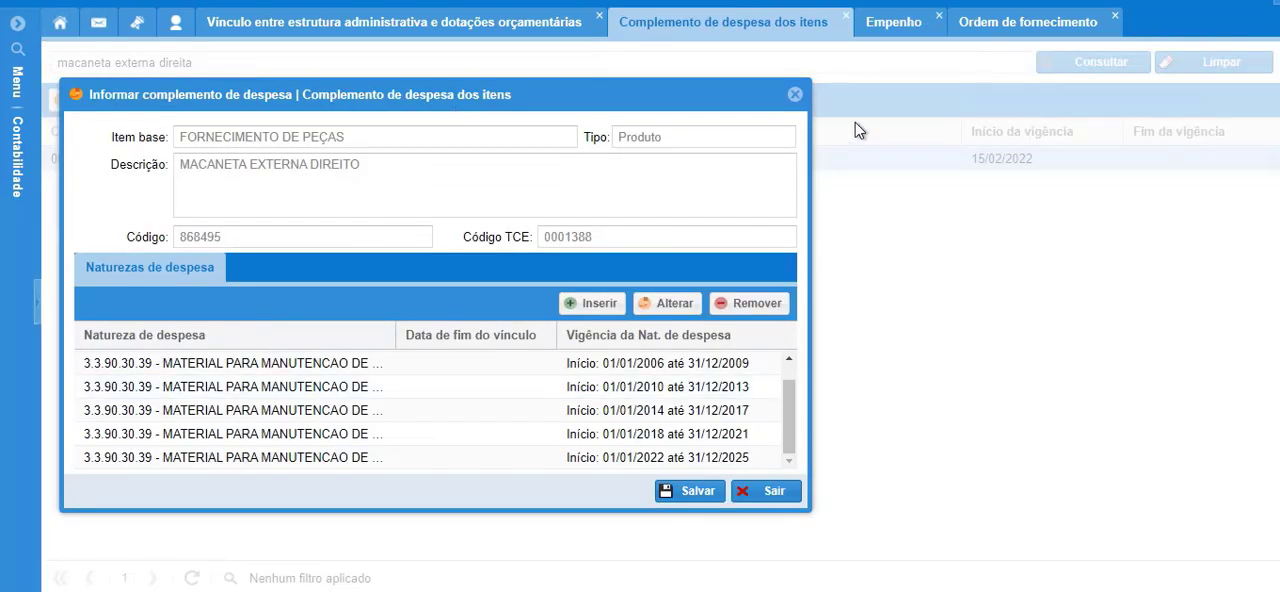
{"action": "left_click", "coordinate": [795, 96]}
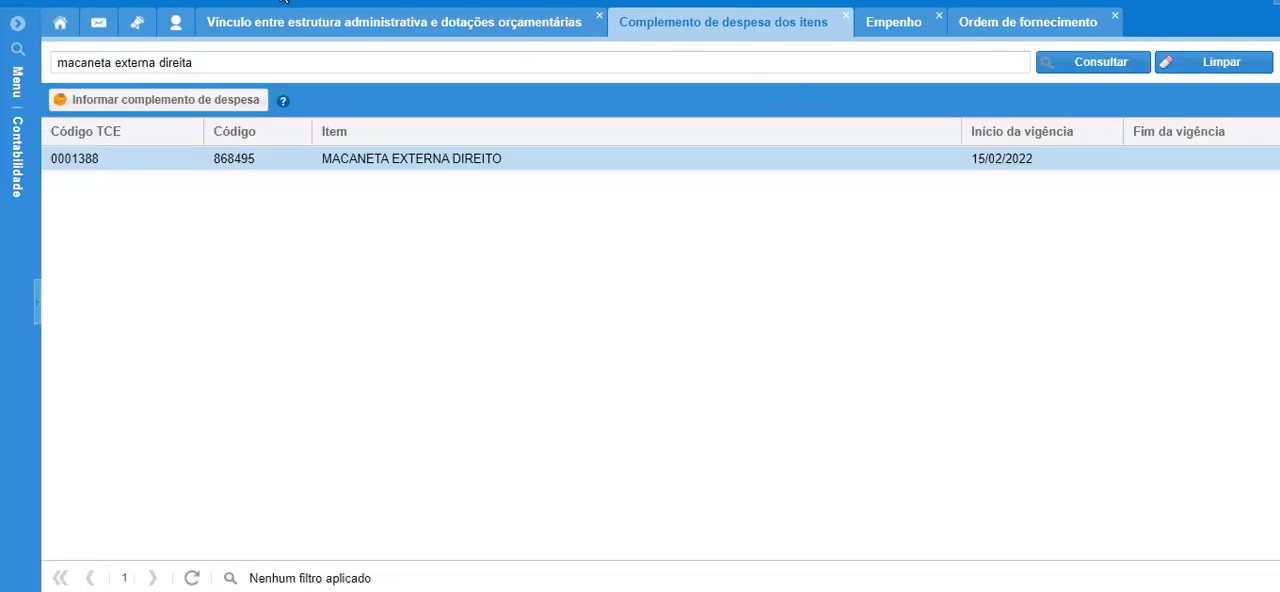
{"action": "left_click", "coordinate": [310, 24]}
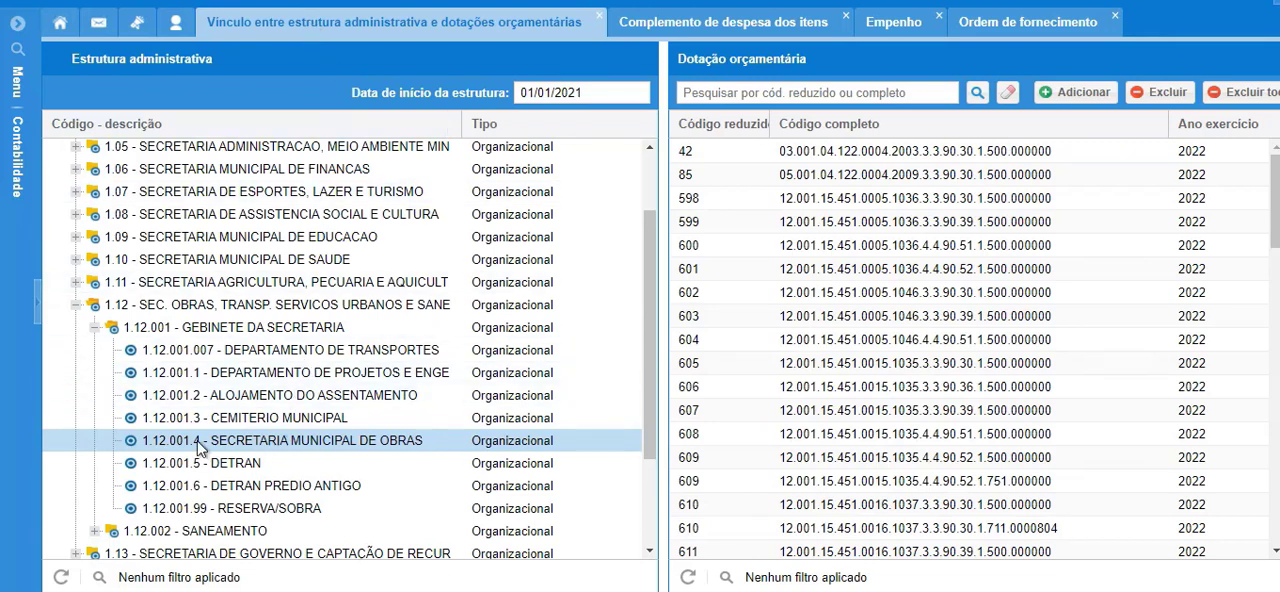
{"action": "mouse_move", "coordinate": [198, 448]}
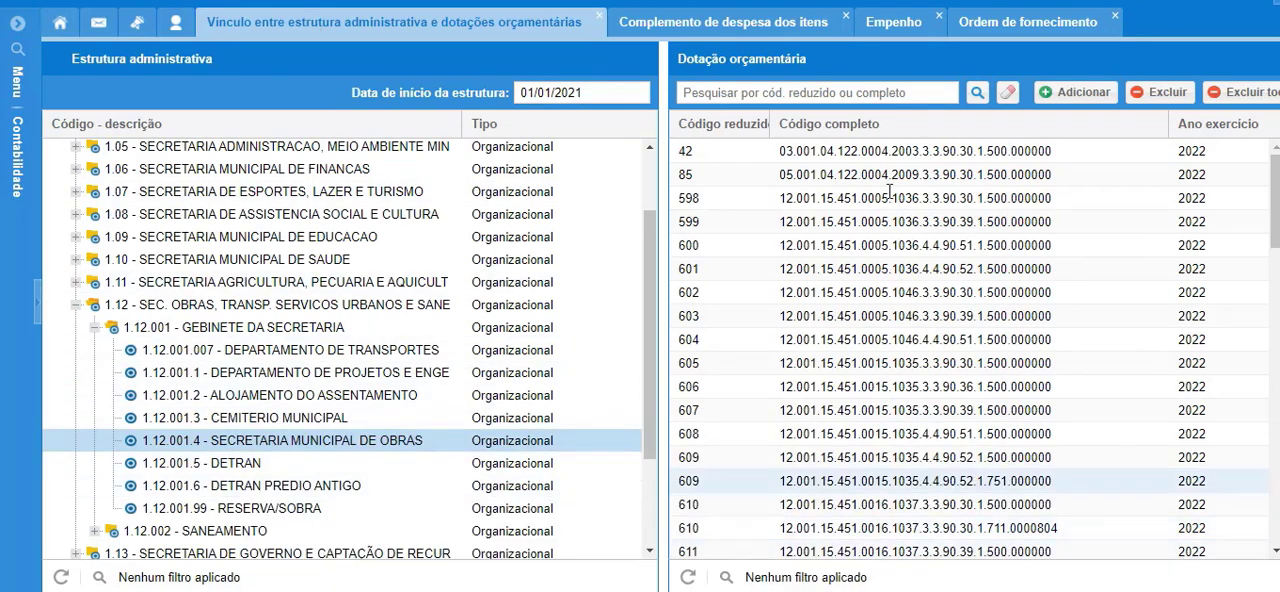
{"action": "left_click", "coordinate": [904, 30]}
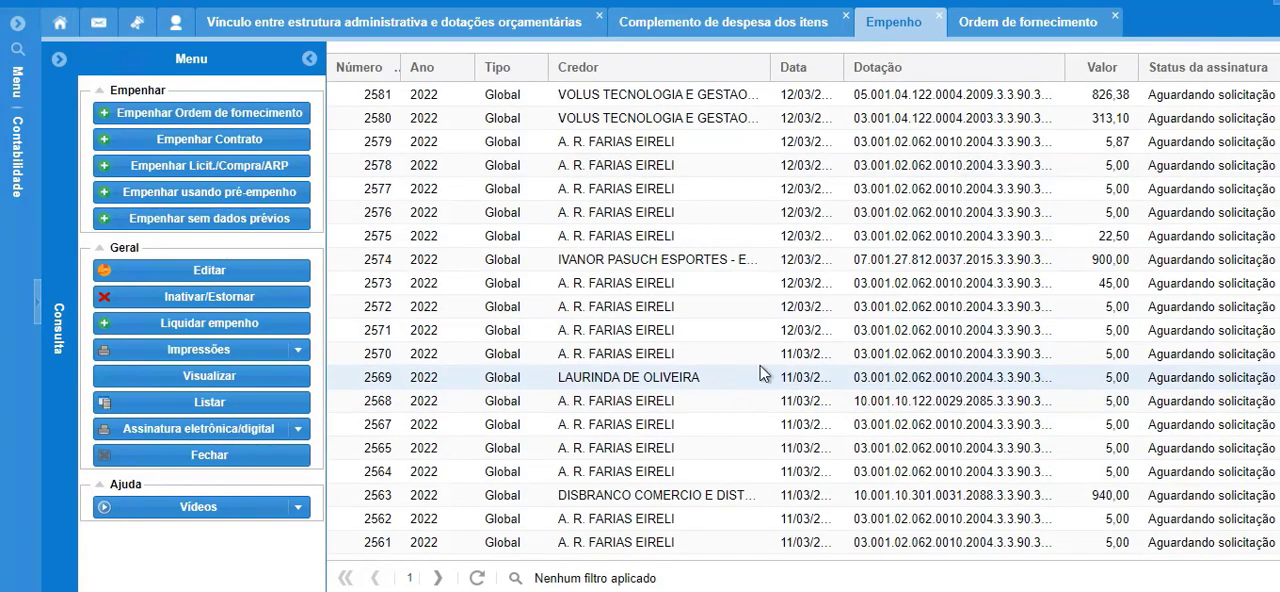